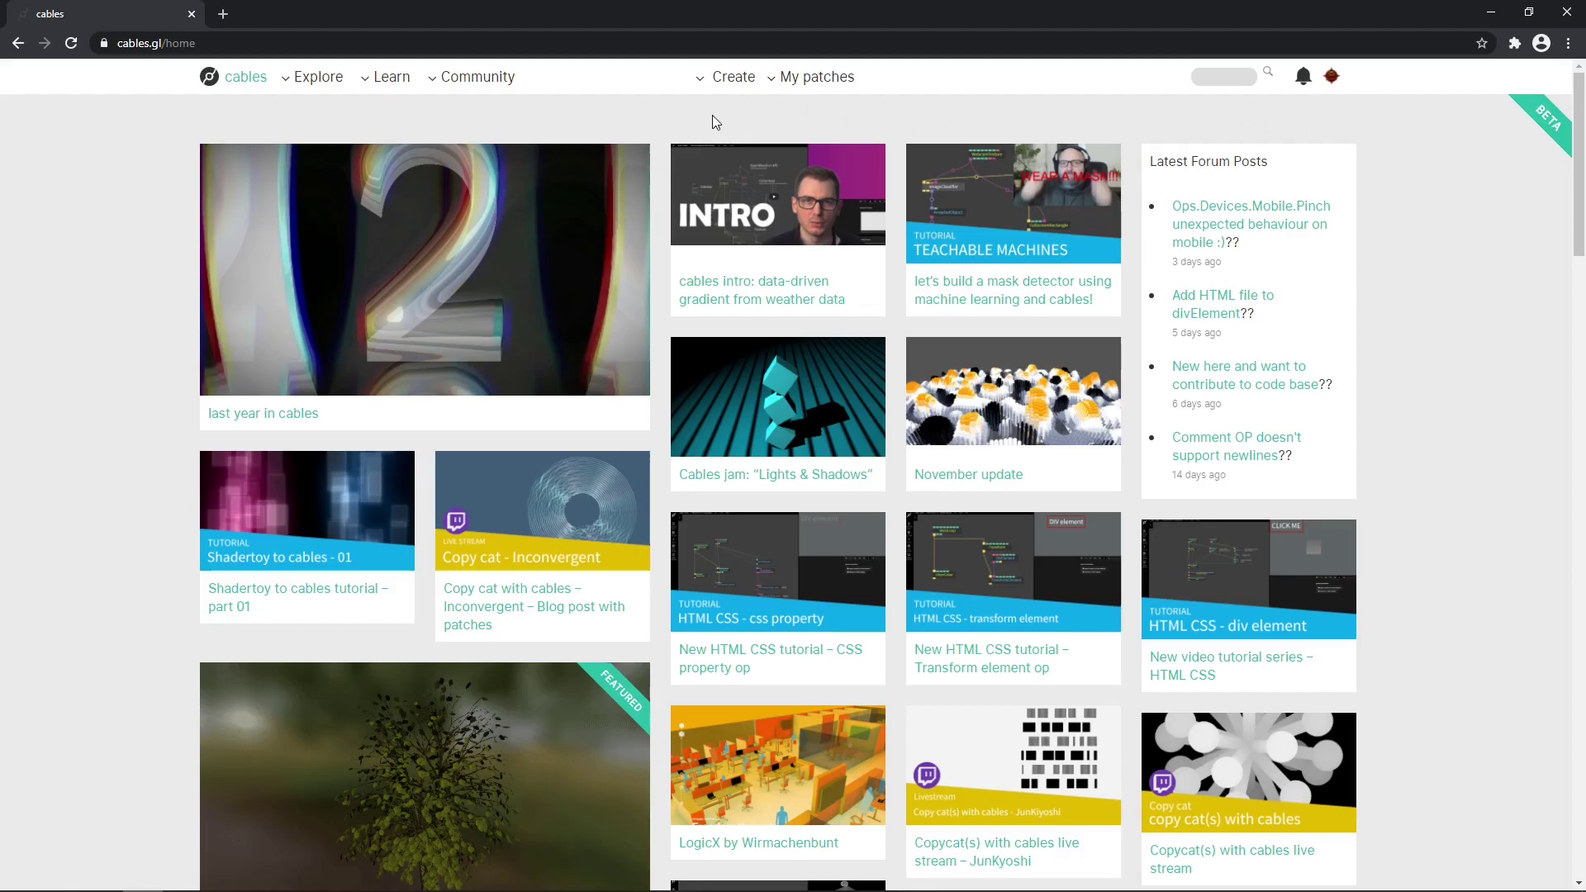
Create a new patch by cloning the Post processing template.
click(718, 81)
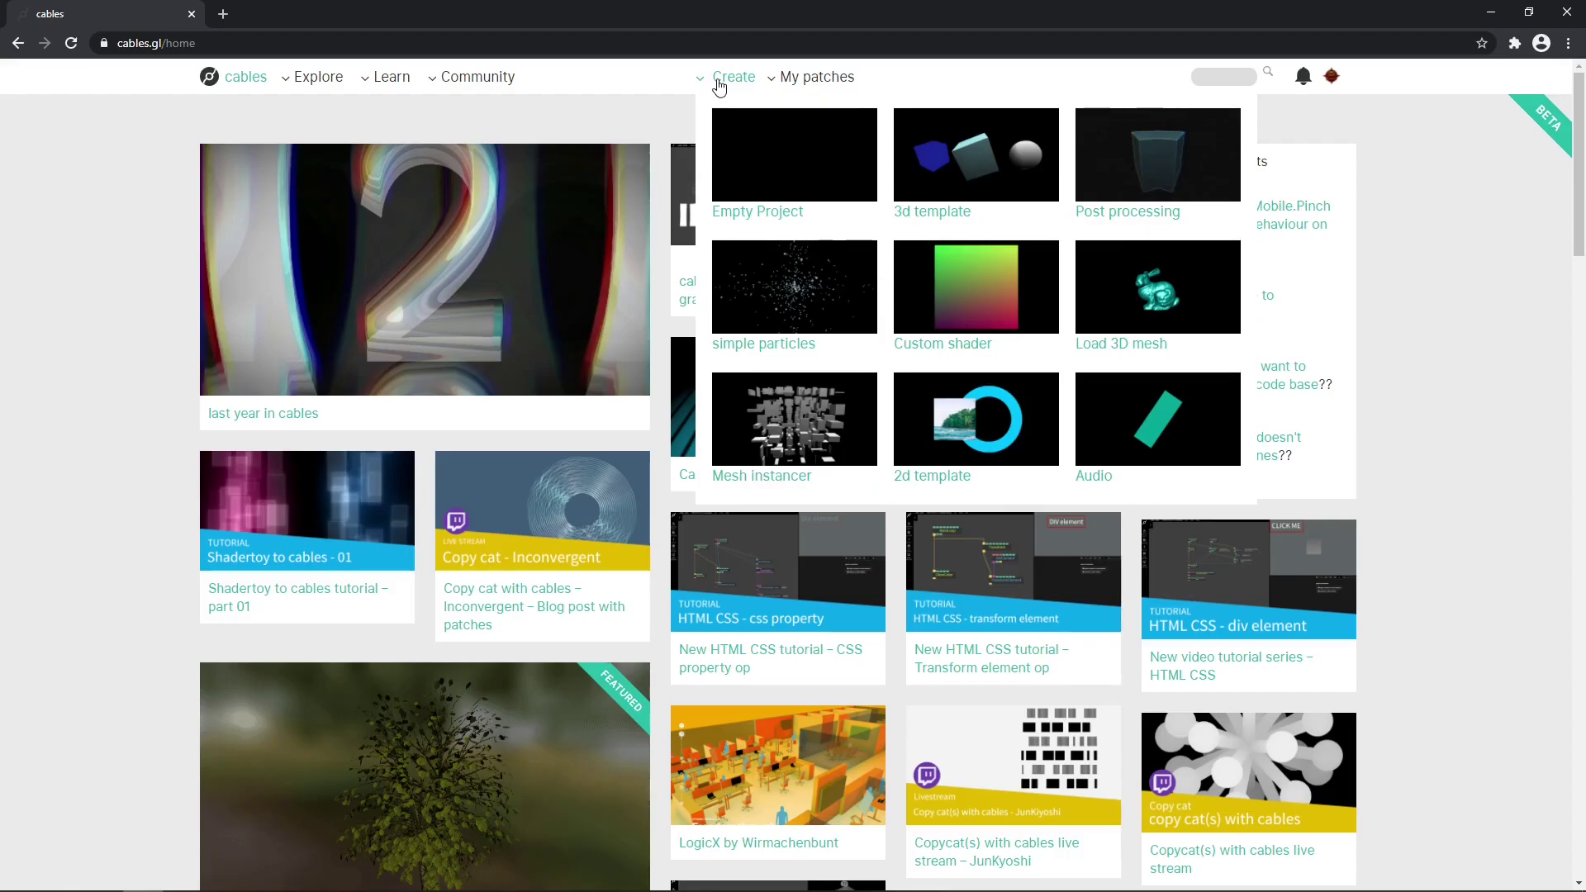
mouse_move(1168, 159)
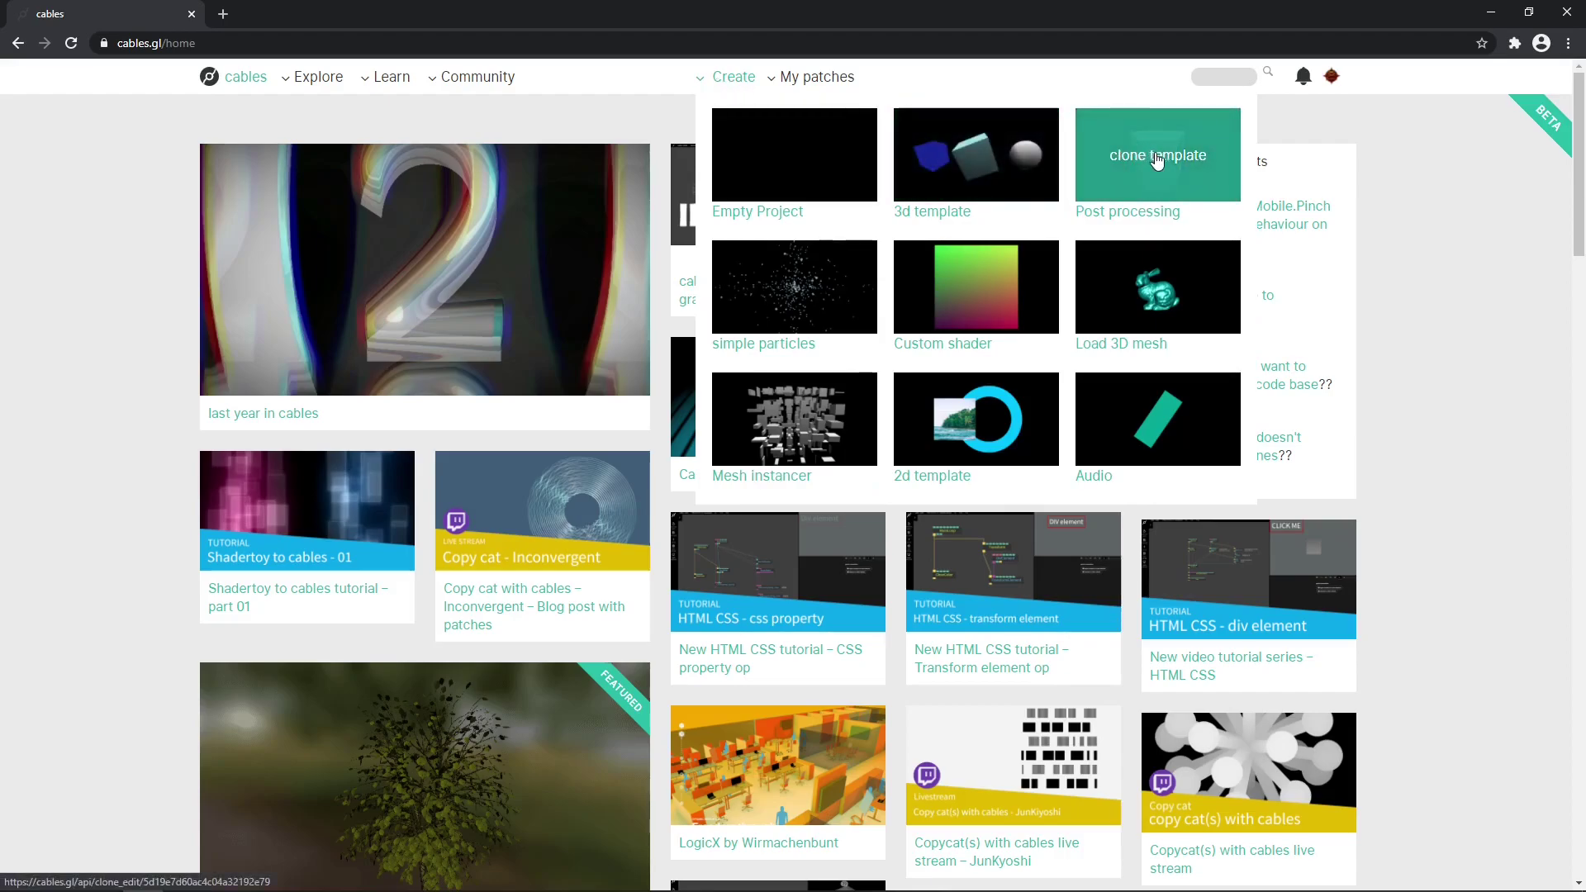
click(1169, 161)
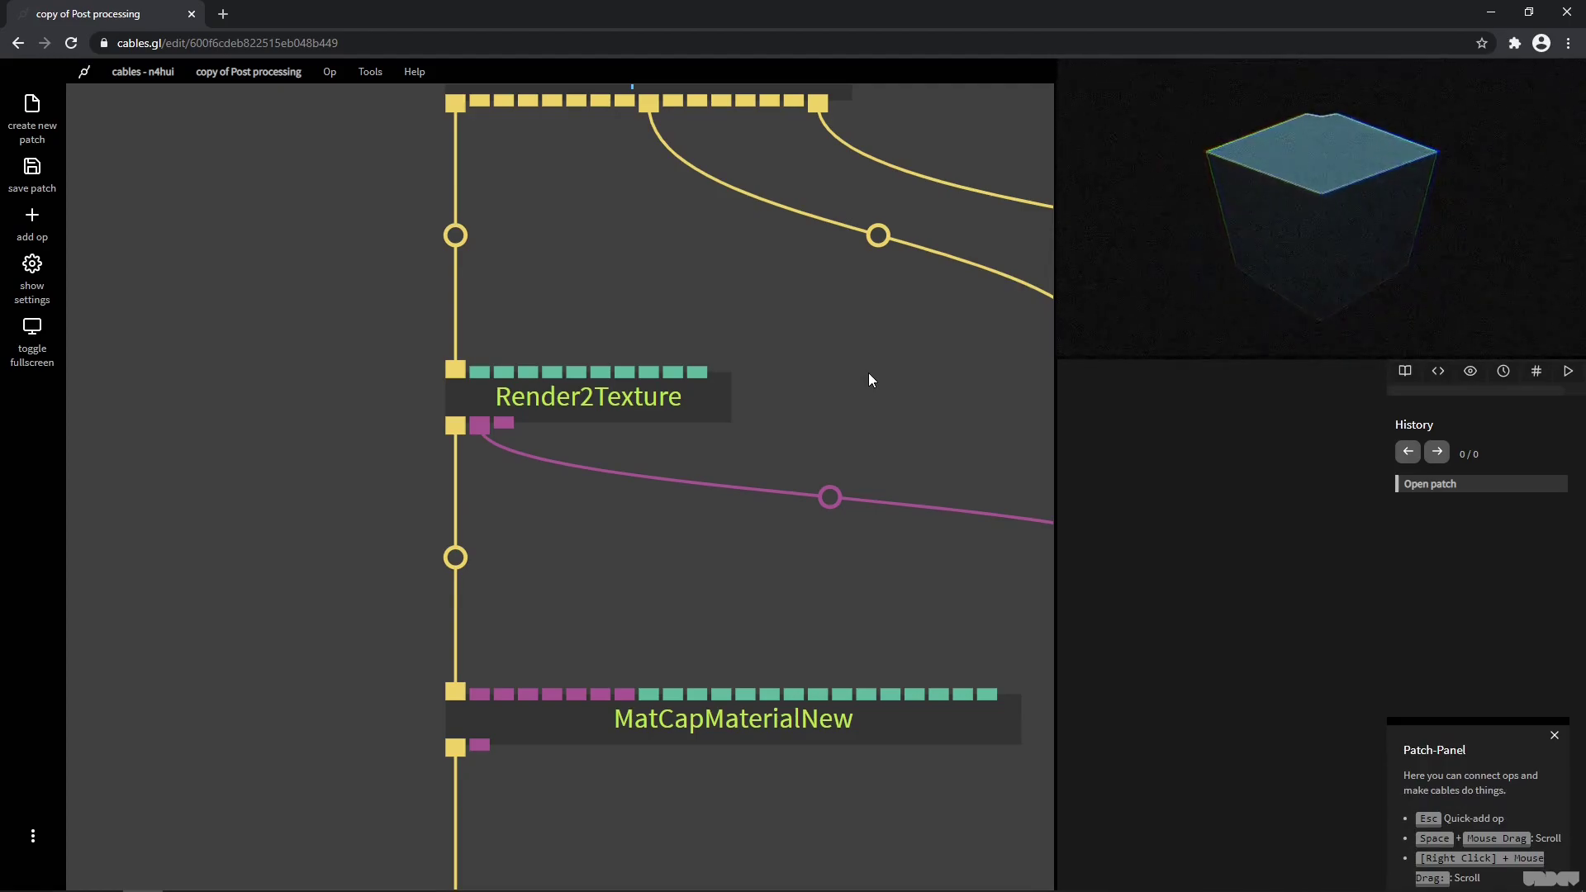
Delete the five effect ops from EdgeDetection down to Noise, plus the MatCapMaterialNew, Timer and Transform ops above Cube.
click(869, 373)
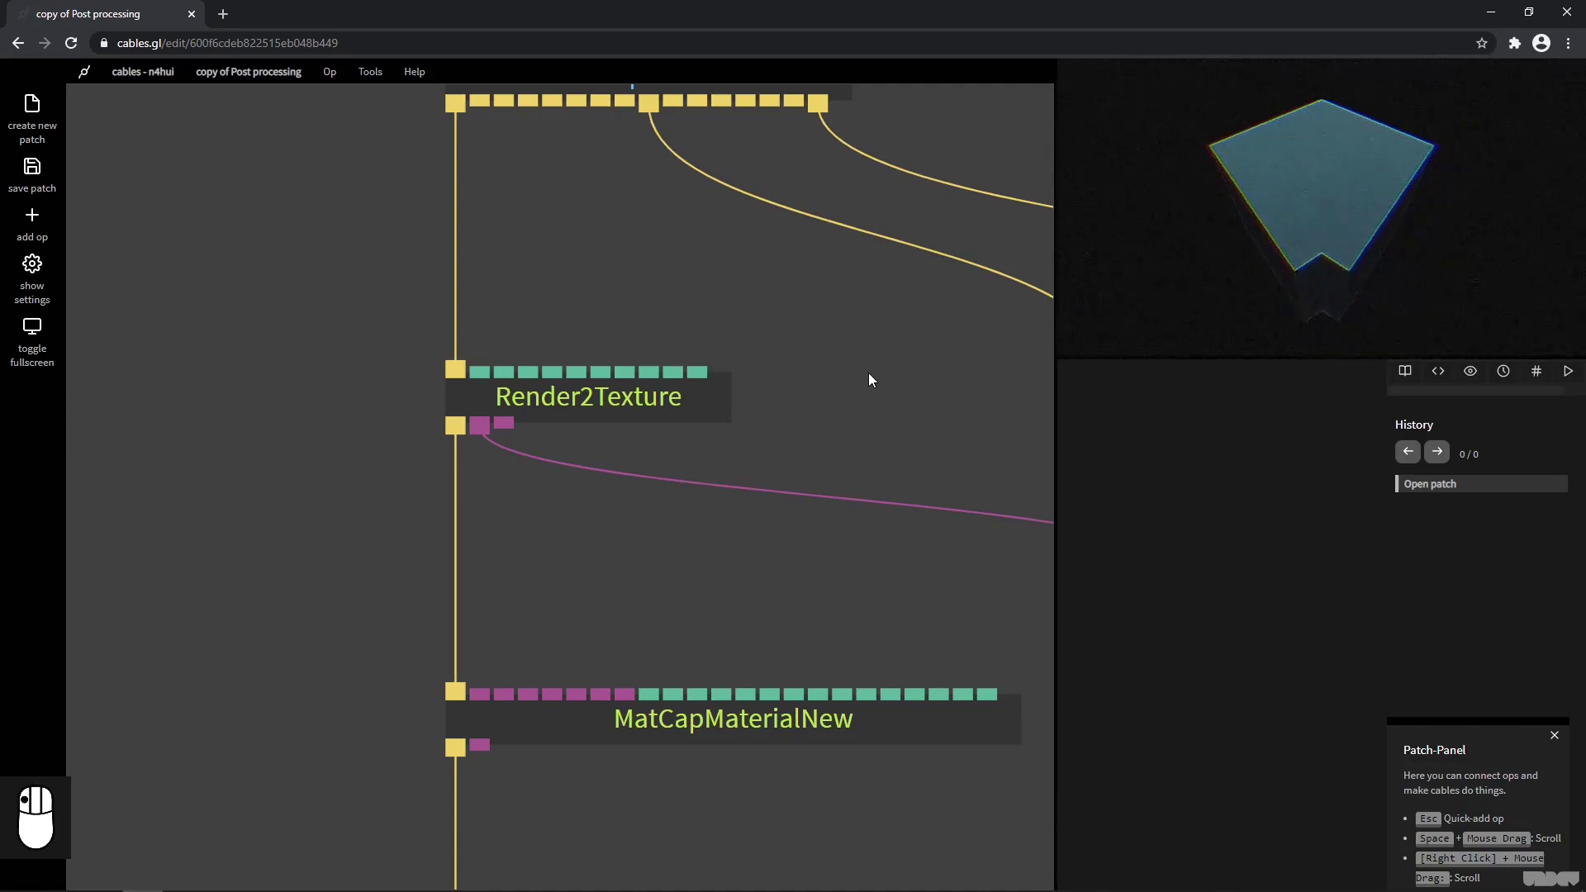
scroll(869, 375, down, 6)
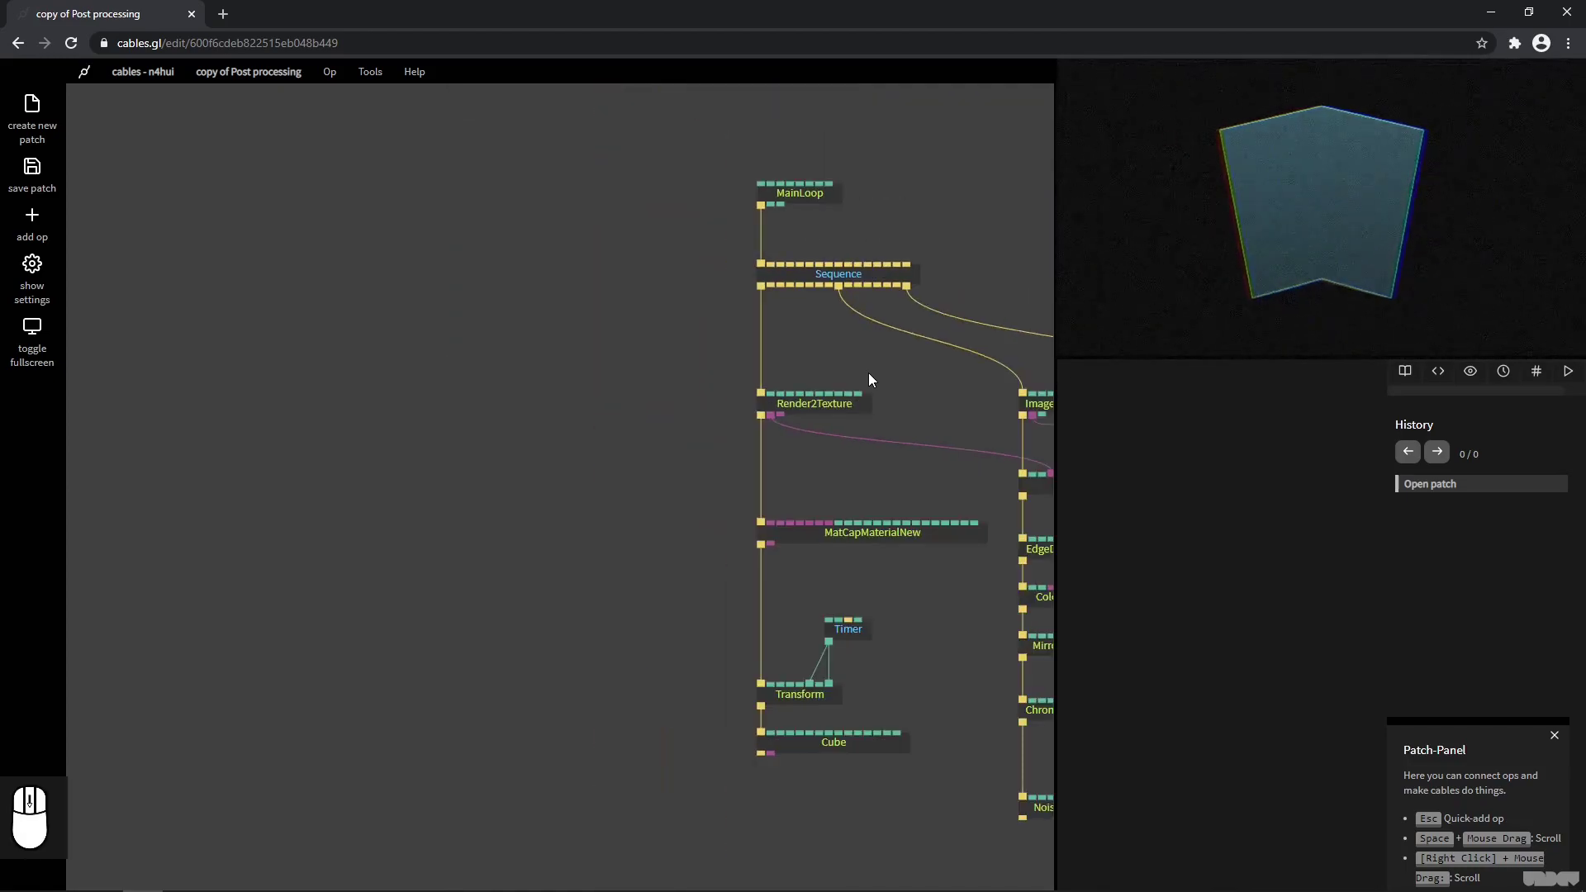
drag(869, 380, 446, 344)
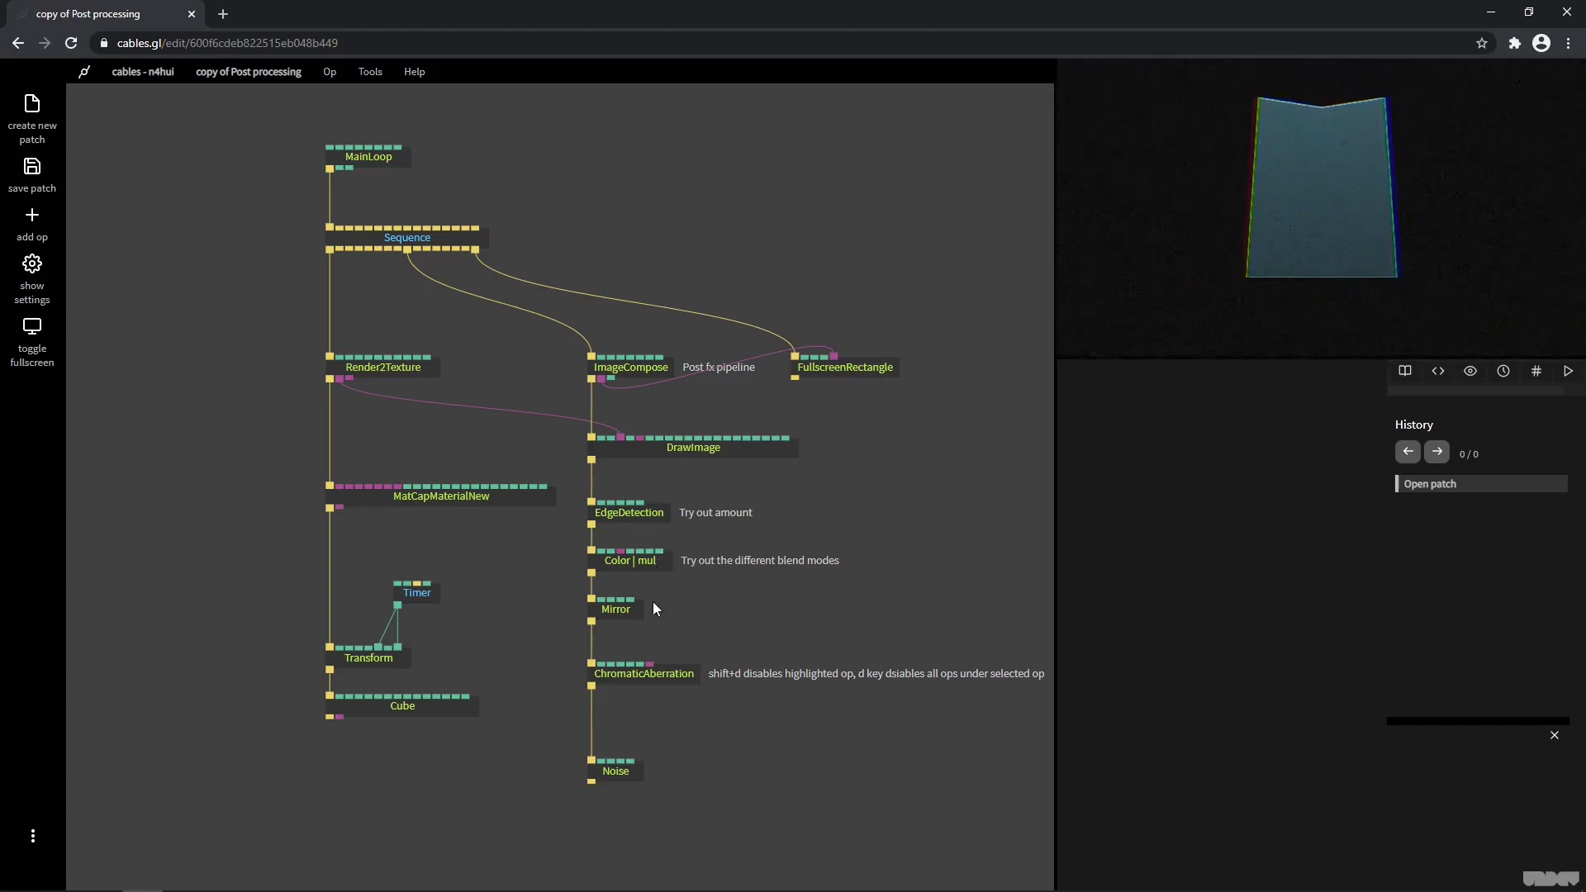
click(619, 618)
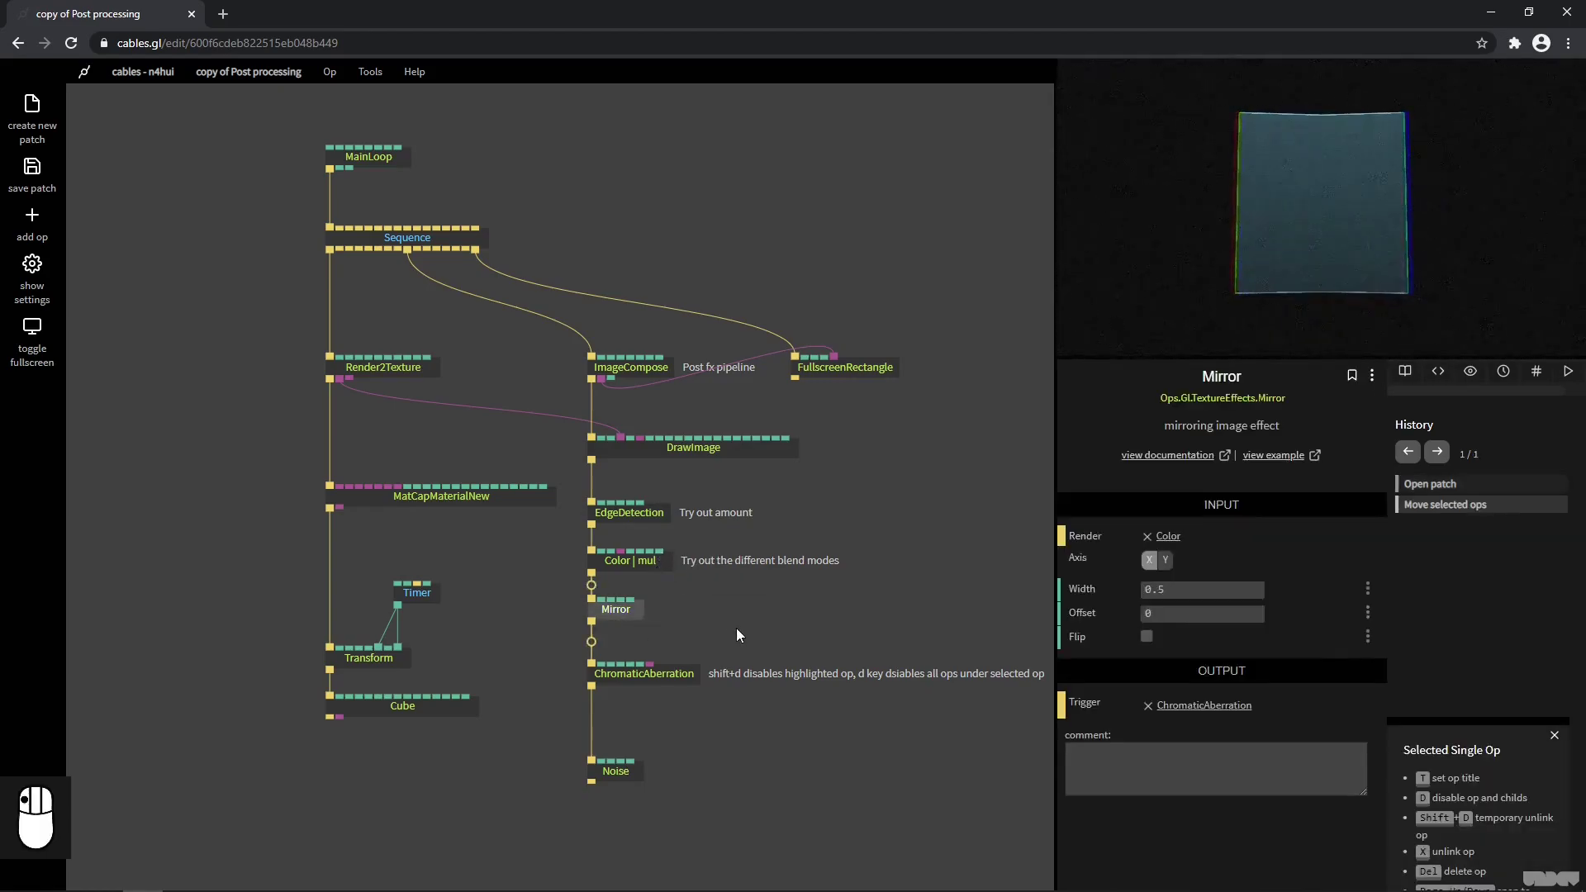
click(682, 676)
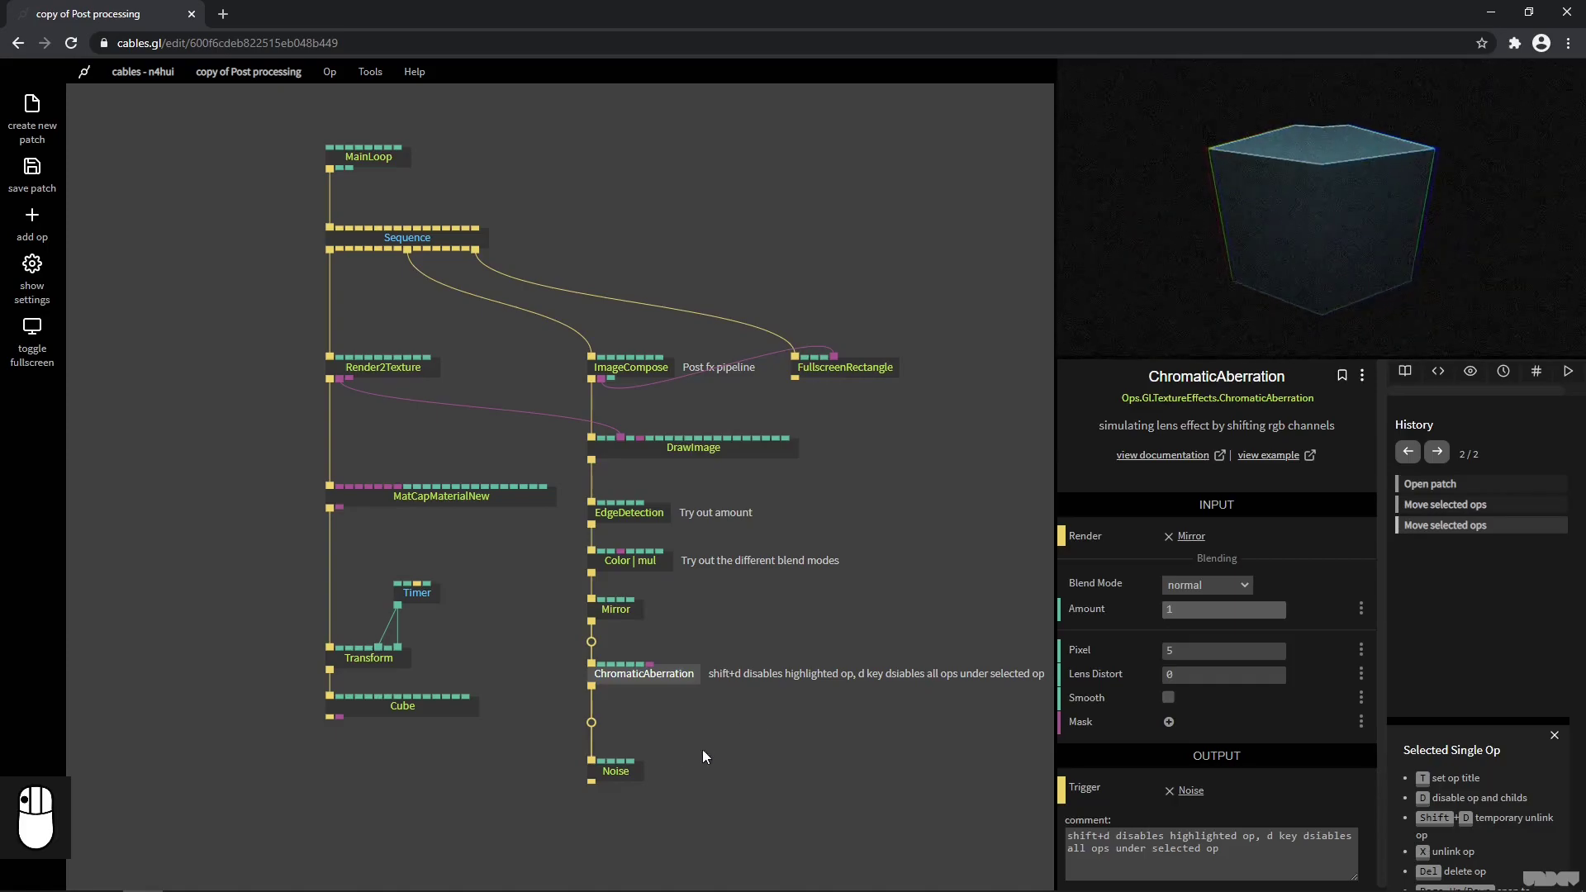
click(612, 771)
drag(918, 817, 614, 497)
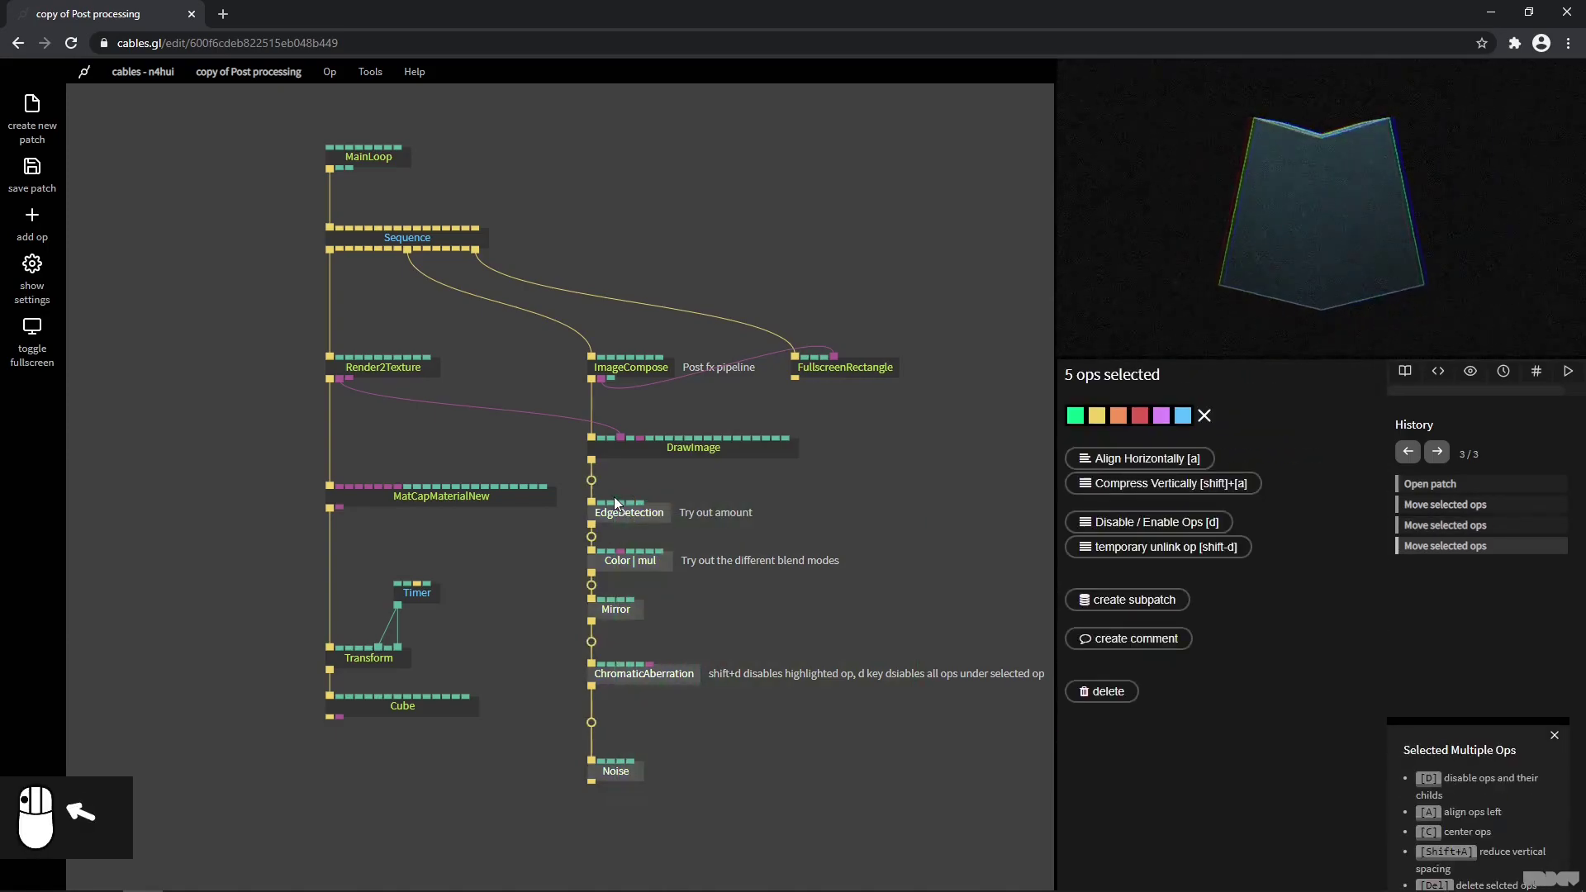
key(Delete)
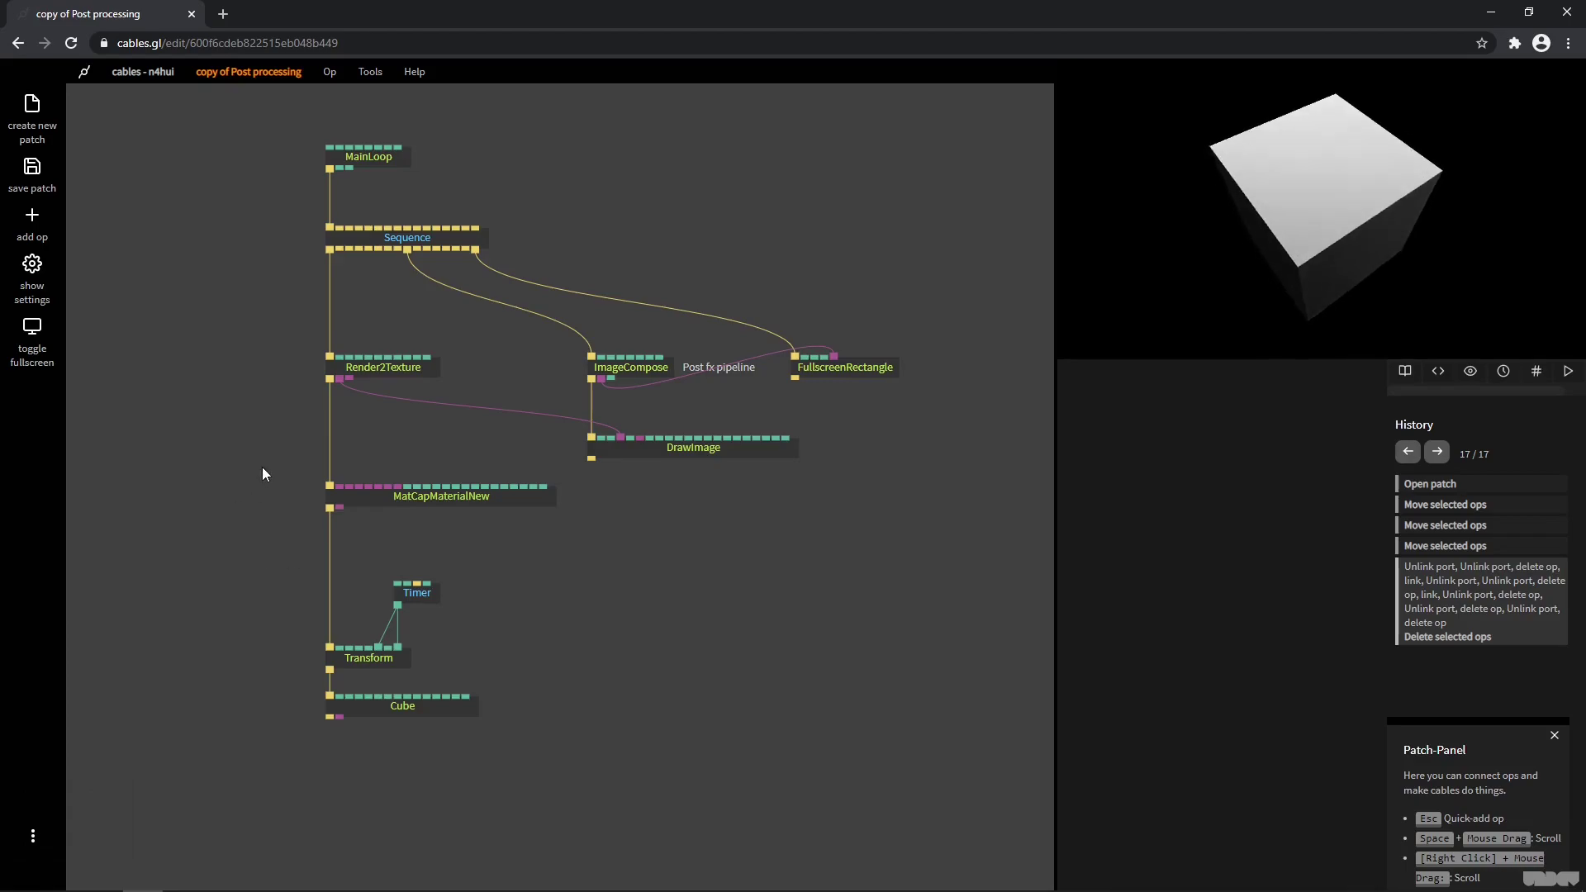
drag(262, 467, 504, 663)
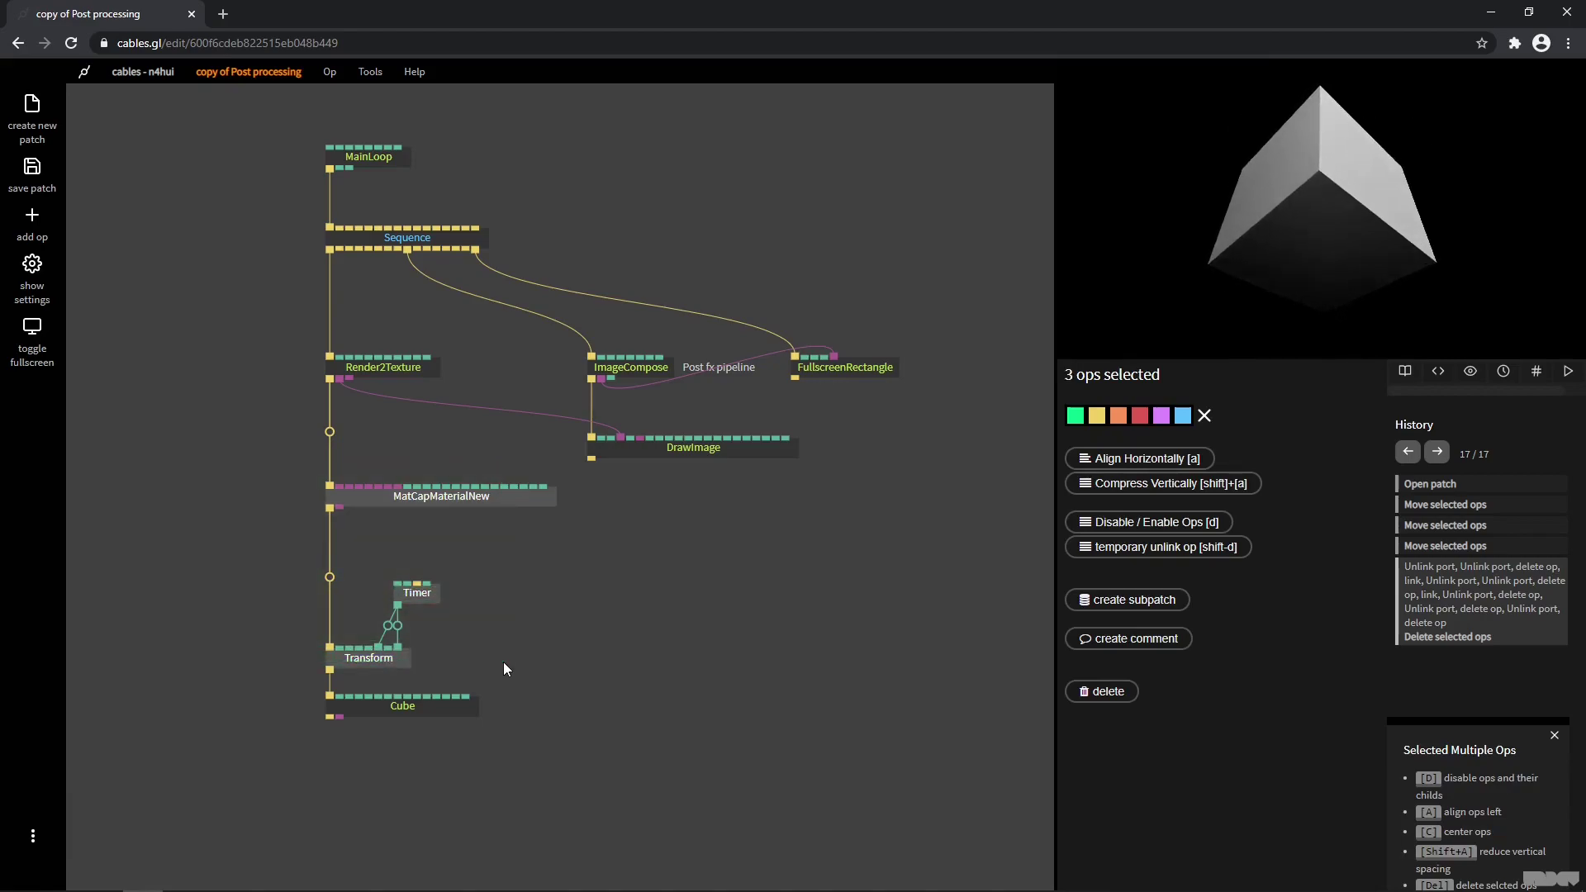
key(Delete)
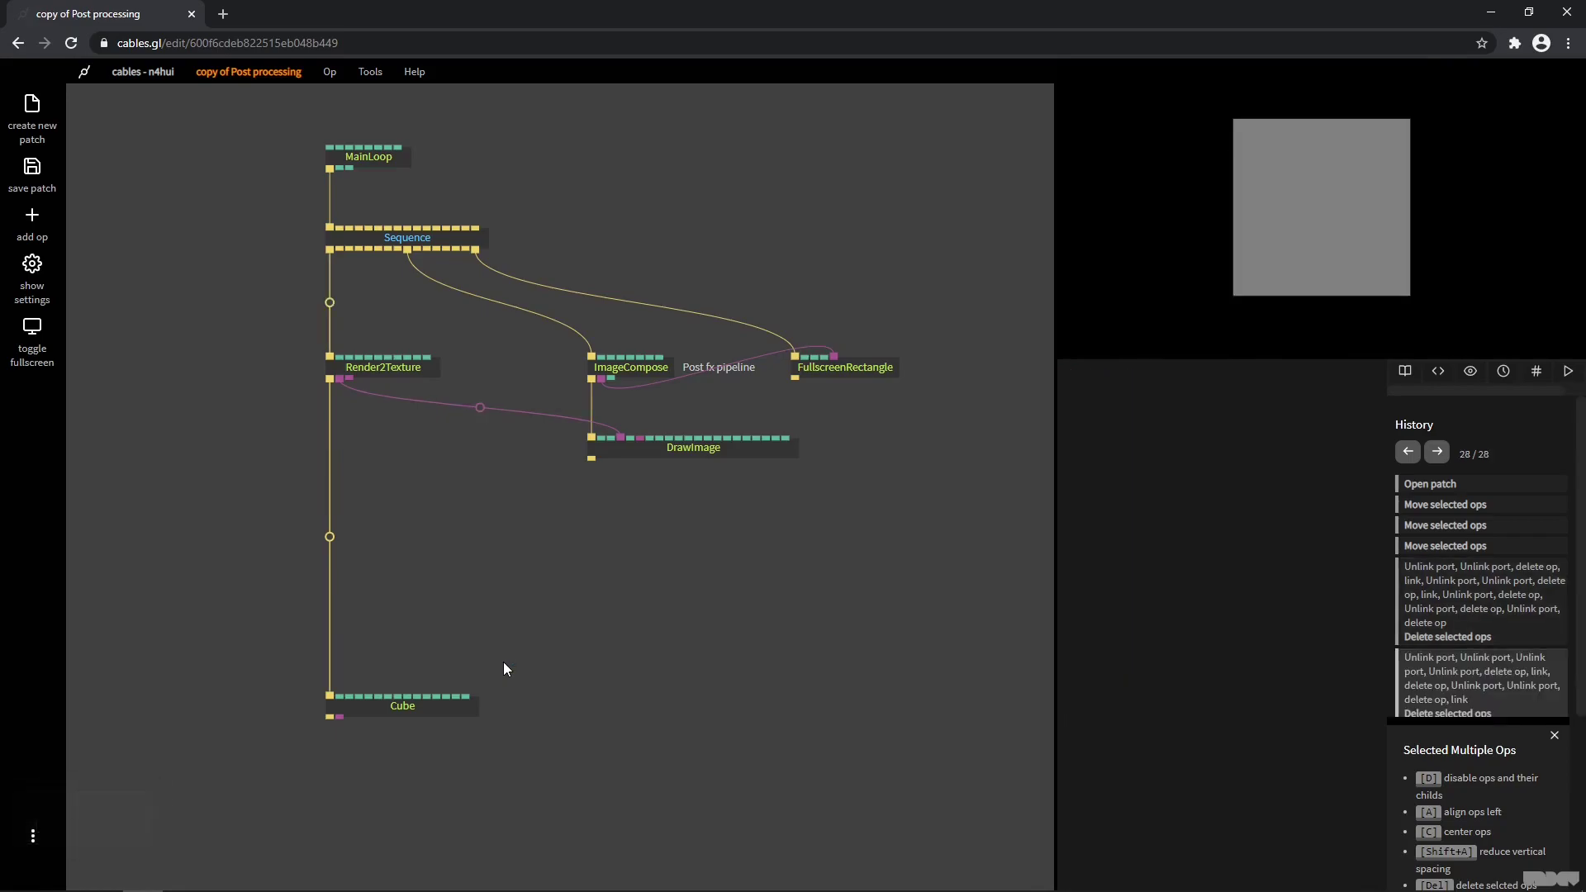
Insert a LambertMaterial op into the link between Render2Texture and Cube, and place it just above Cube.
click(329, 538)
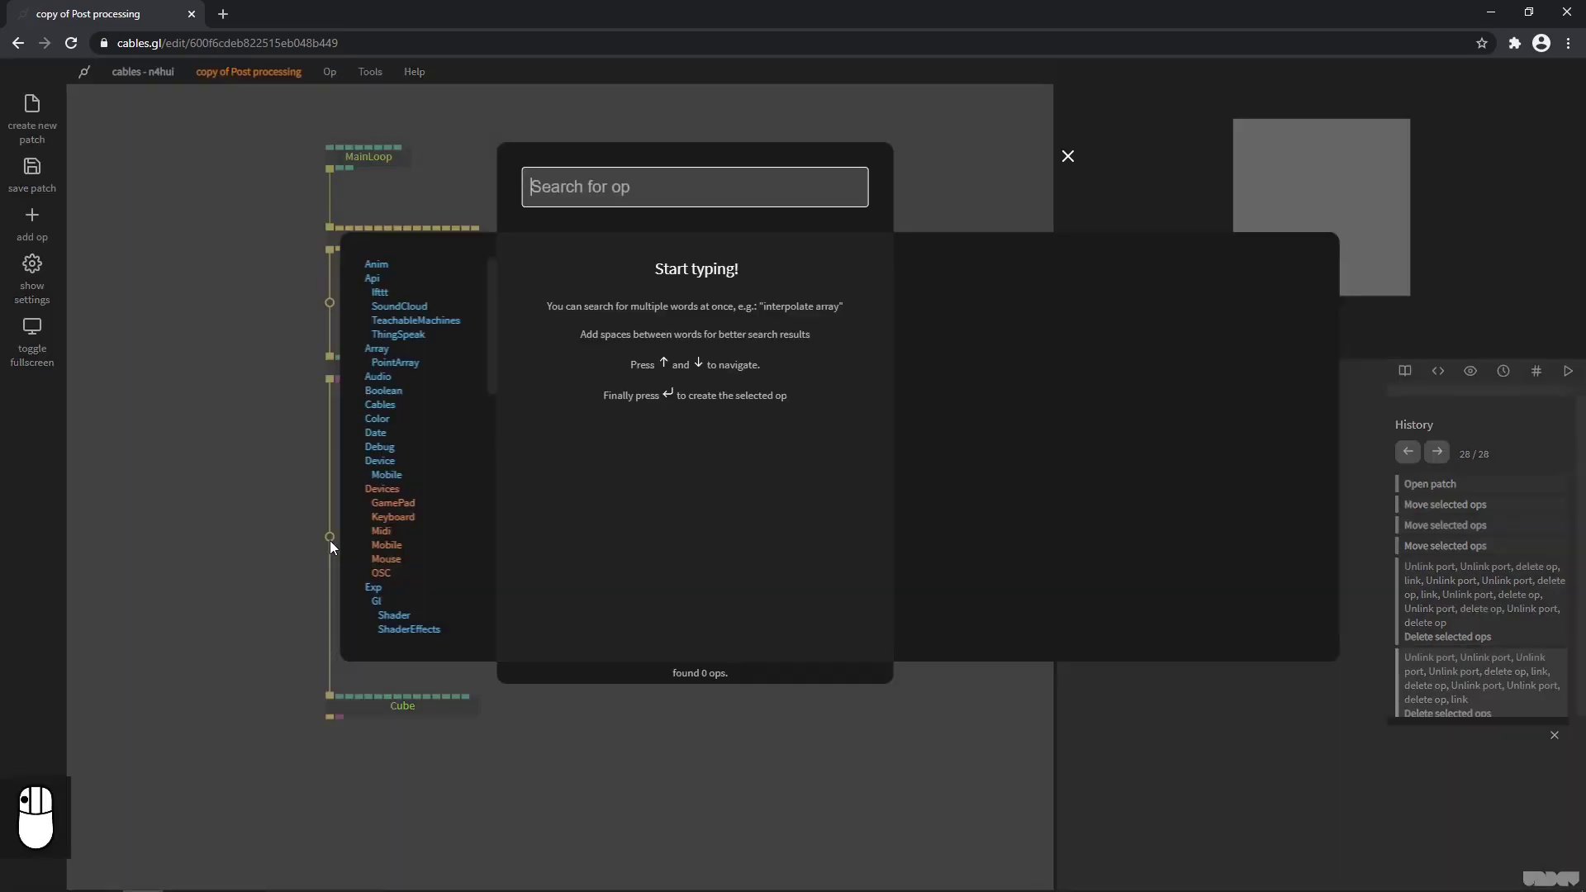
text(lambert)
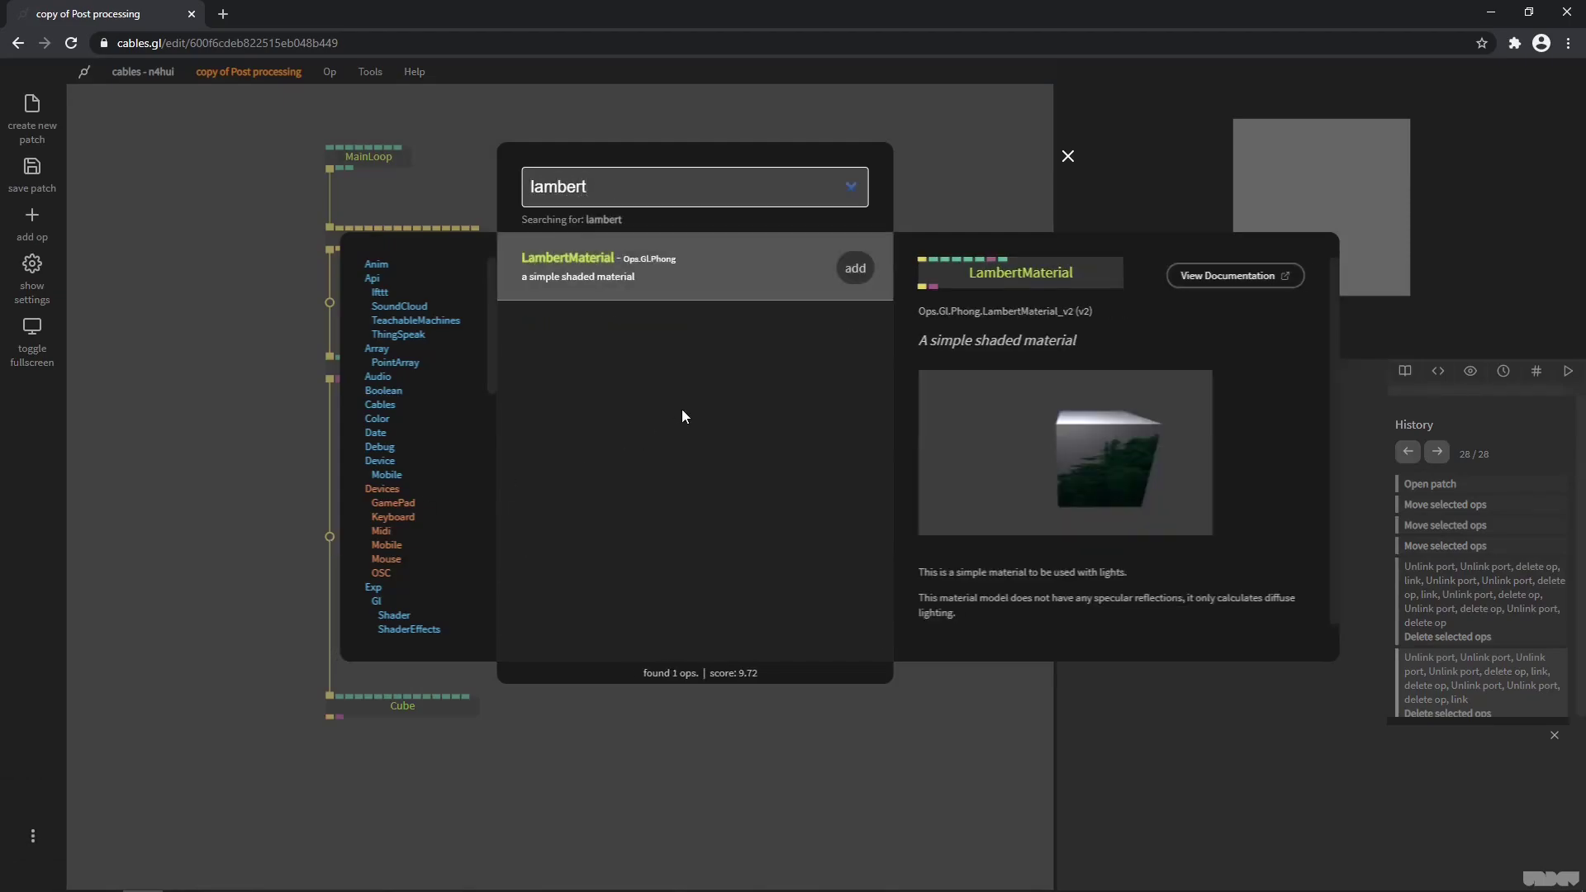
click(855, 269)
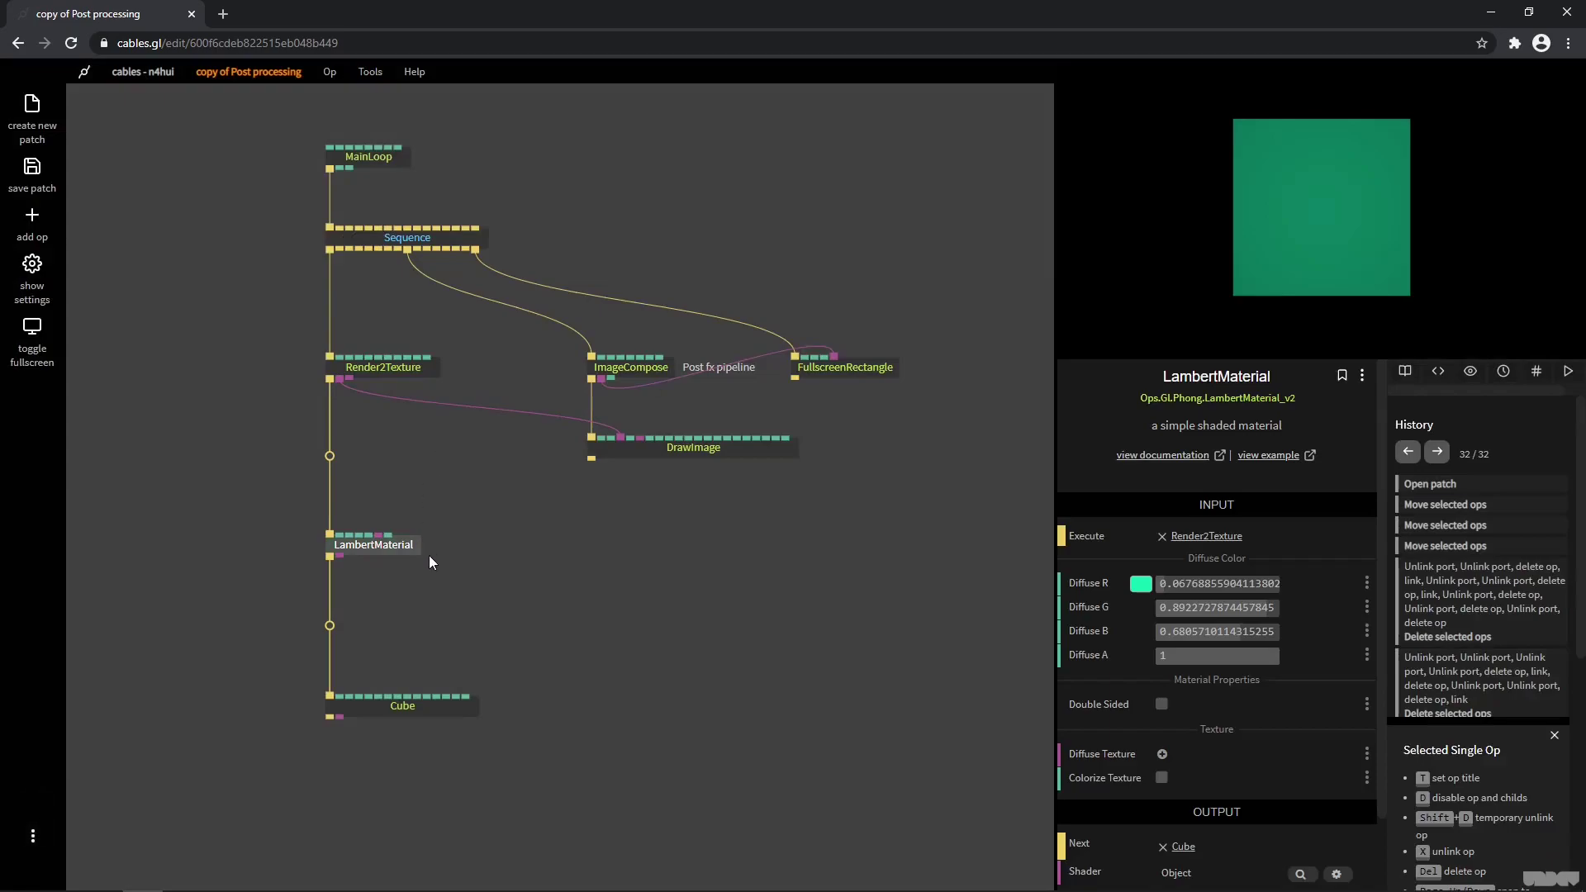
drag(403, 545, 405, 626)
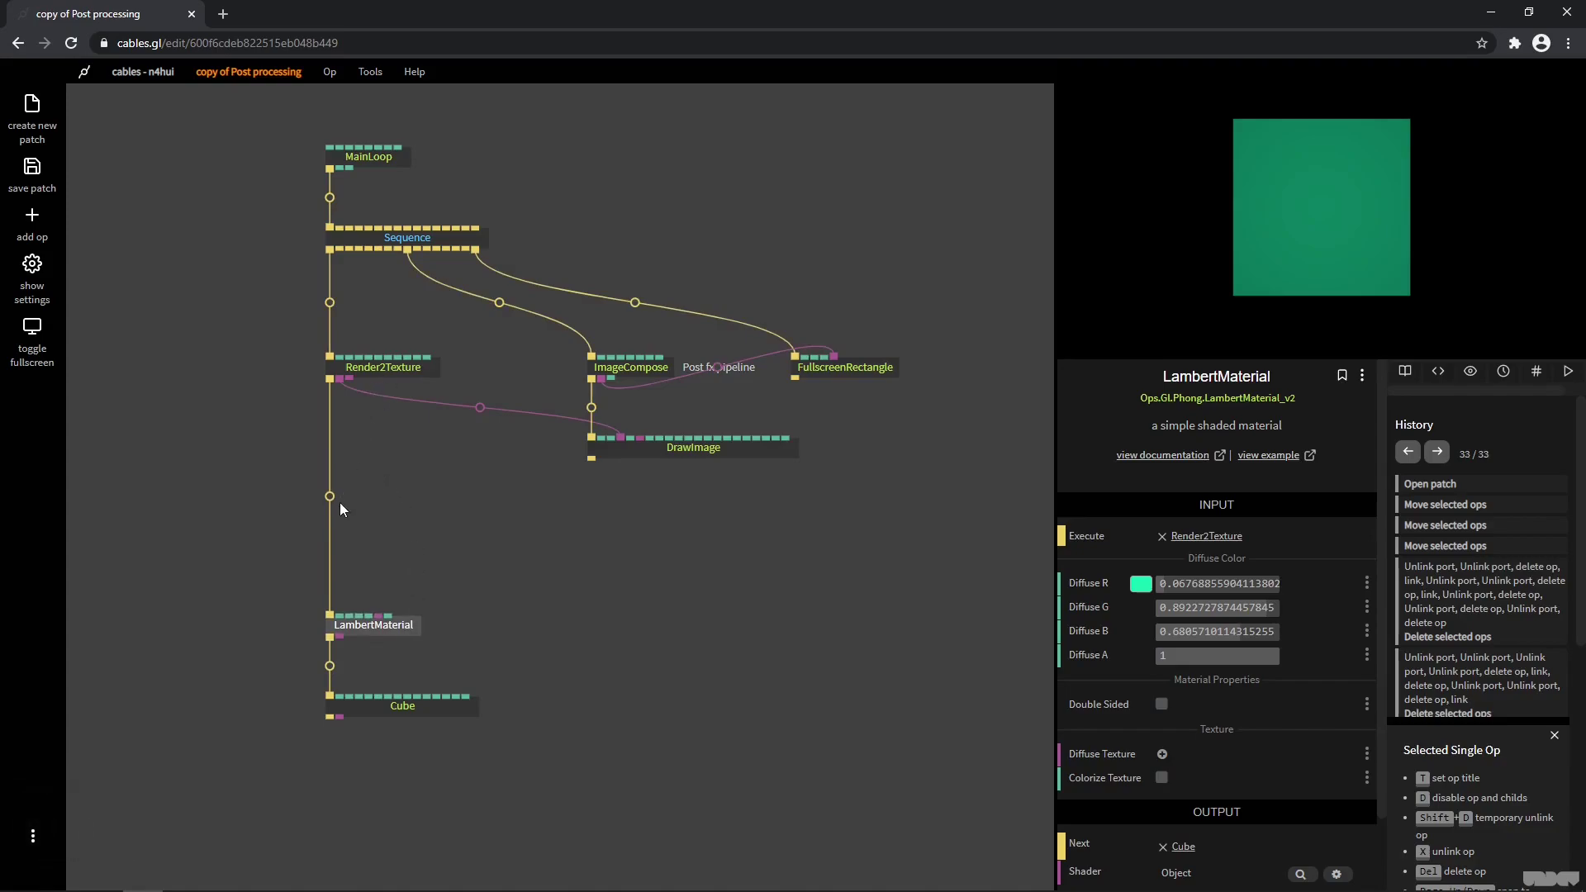
Insert a FloorGrid op between Render2Texture and LambertMaterial, and shift both FloorGrid and LambertMaterial down towards Cube.
click(394, 525)
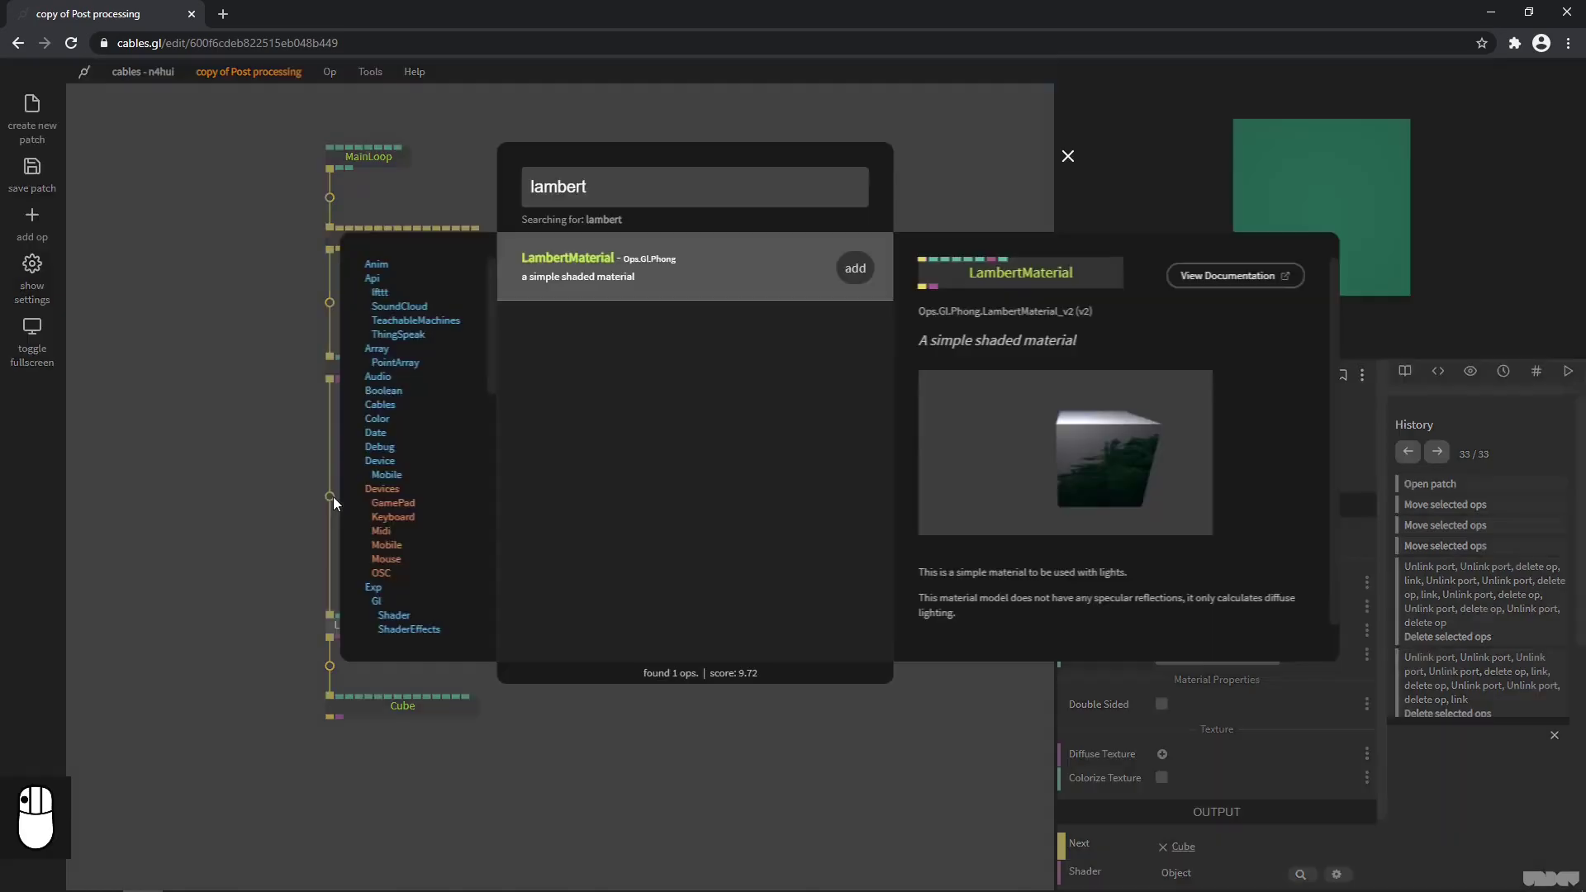
click(331, 496)
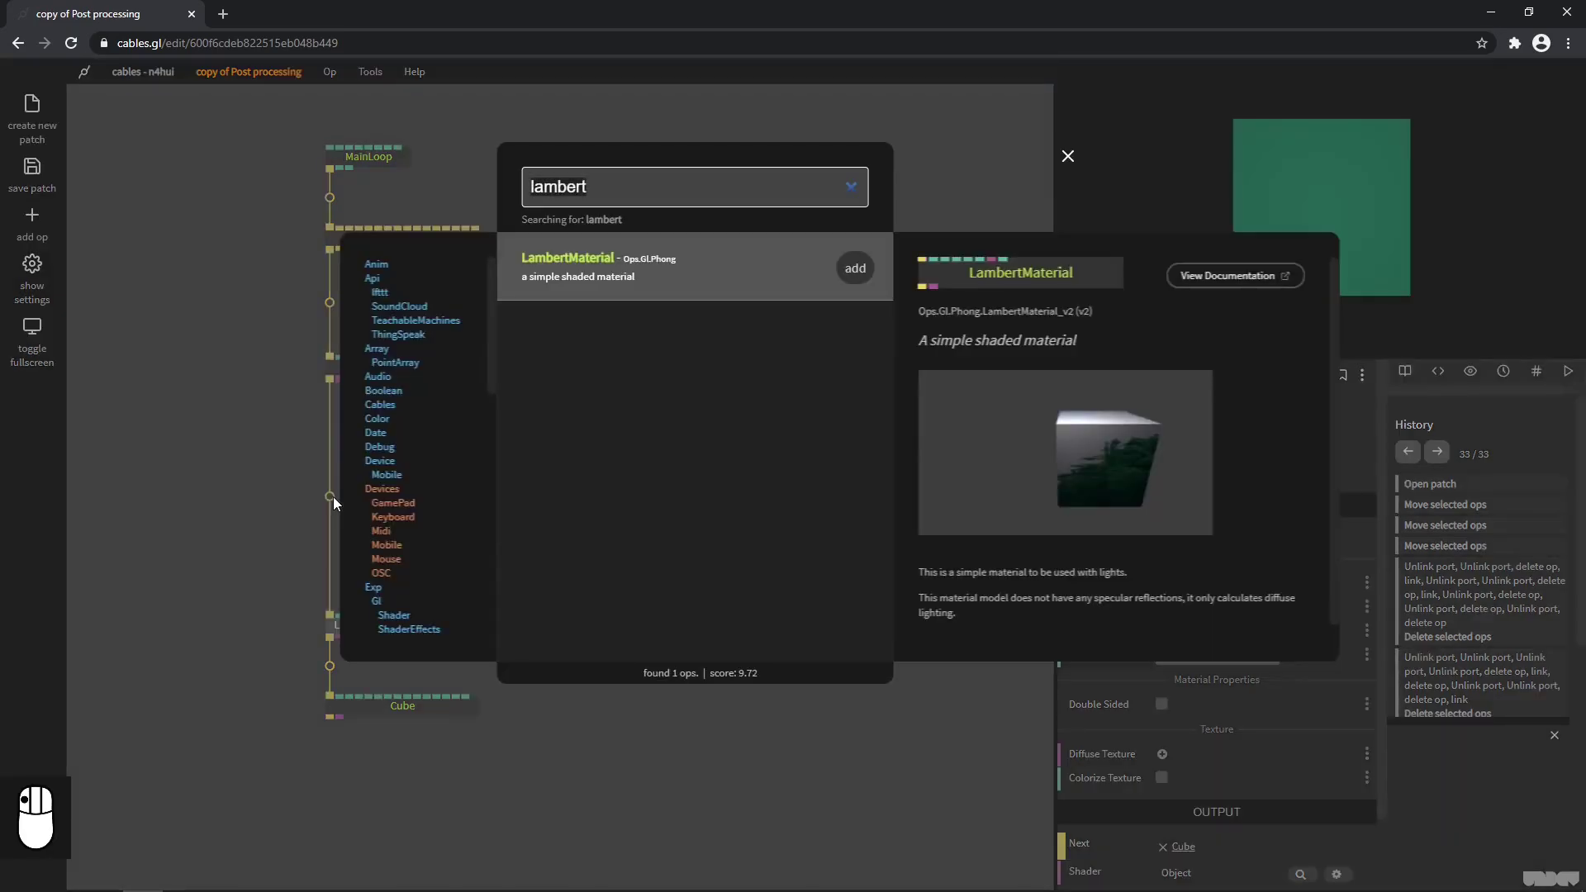
text(floor)
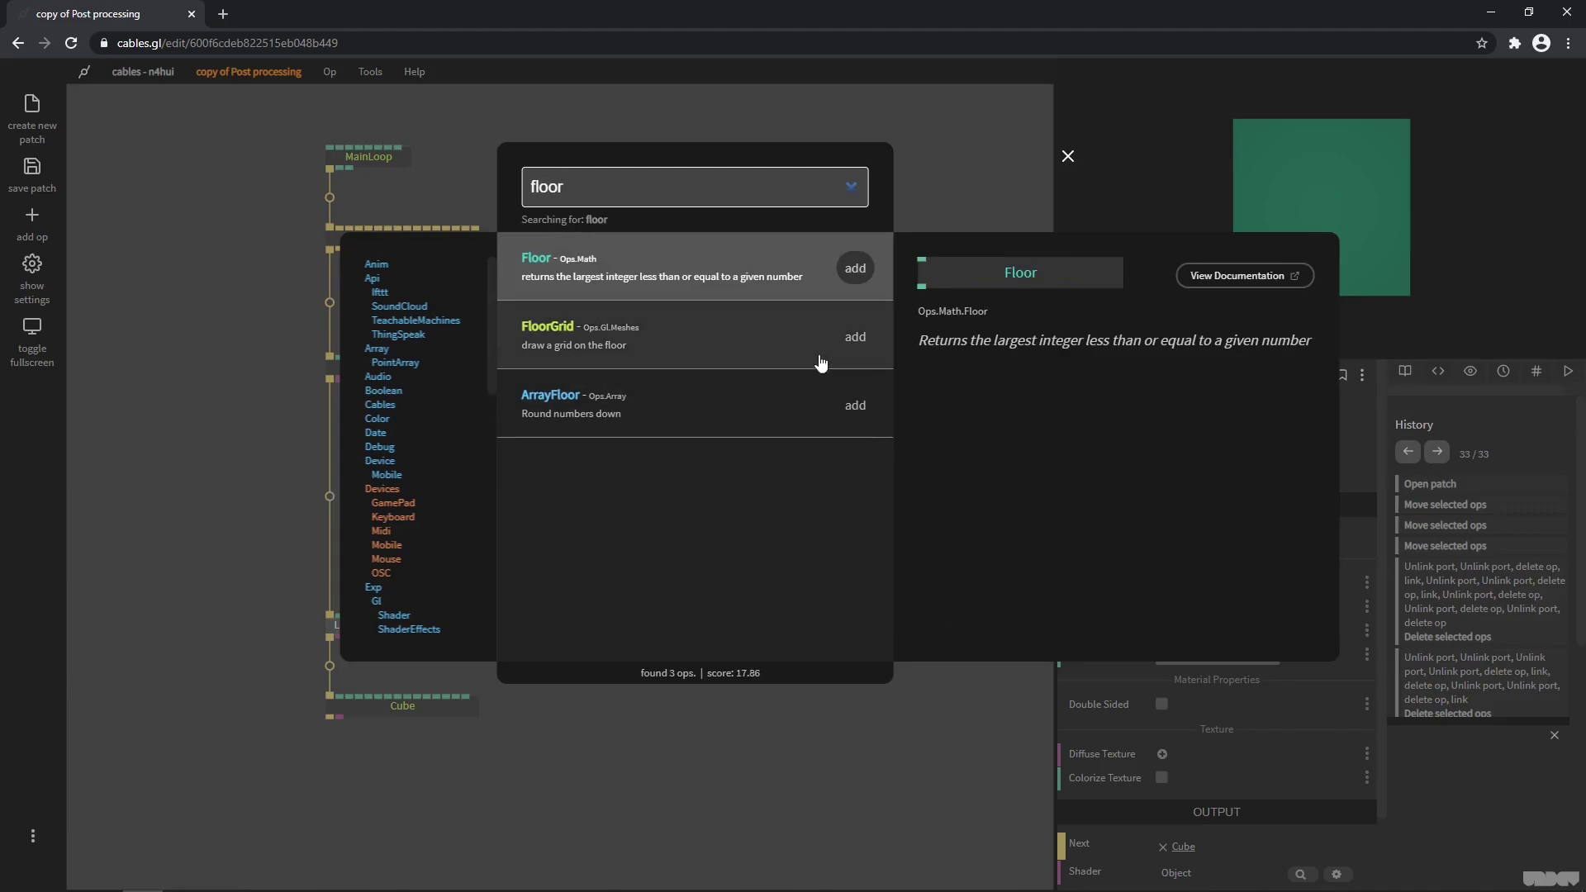
click(847, 347)
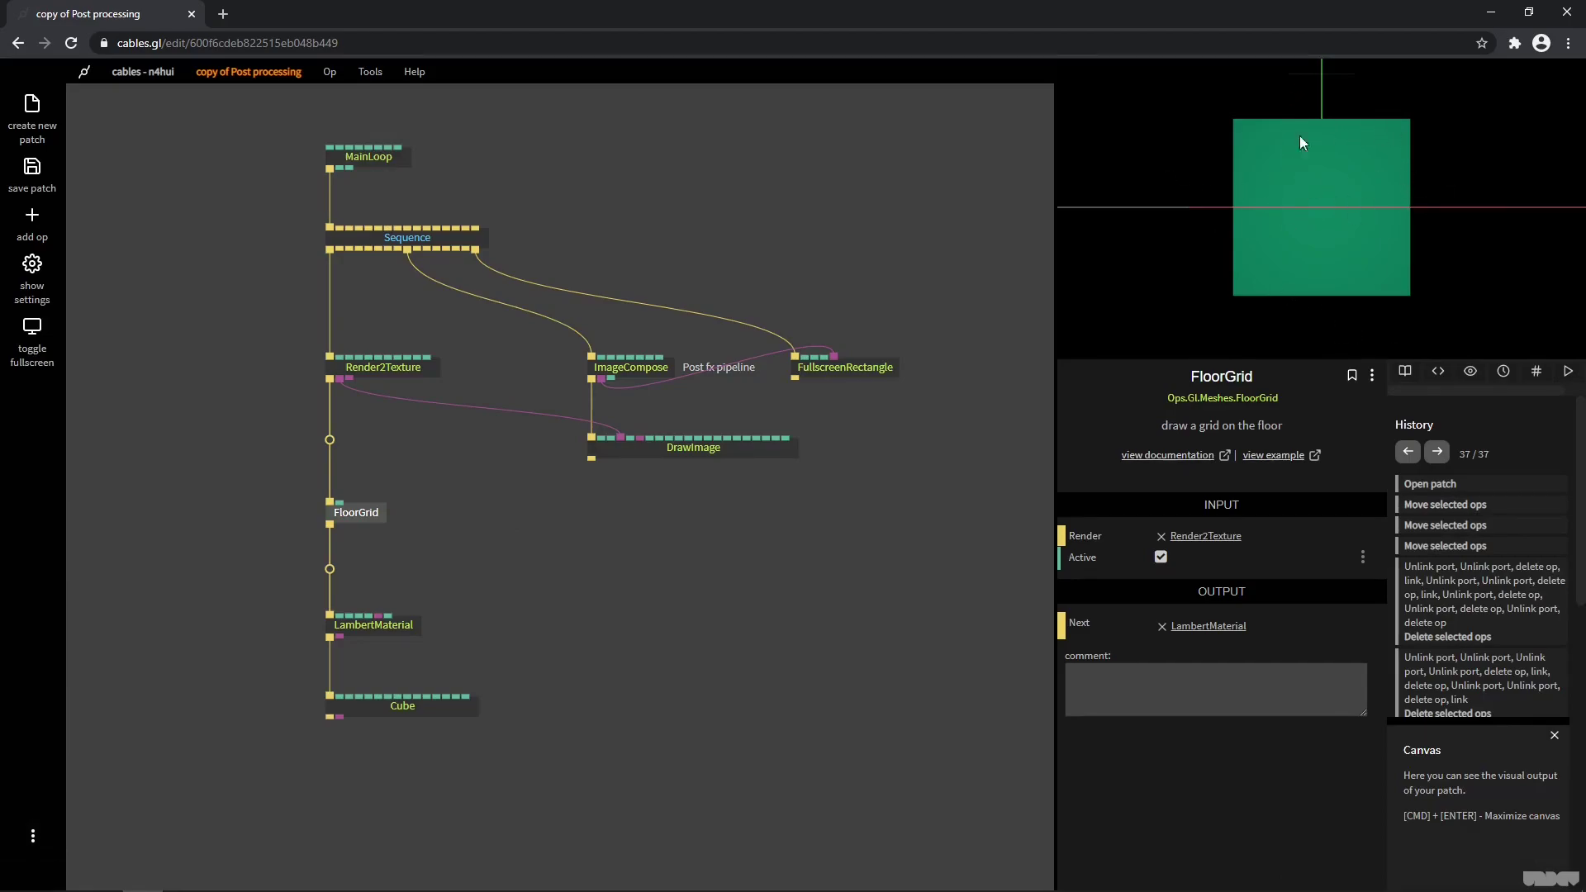
drag(361, 517, 370, 562)
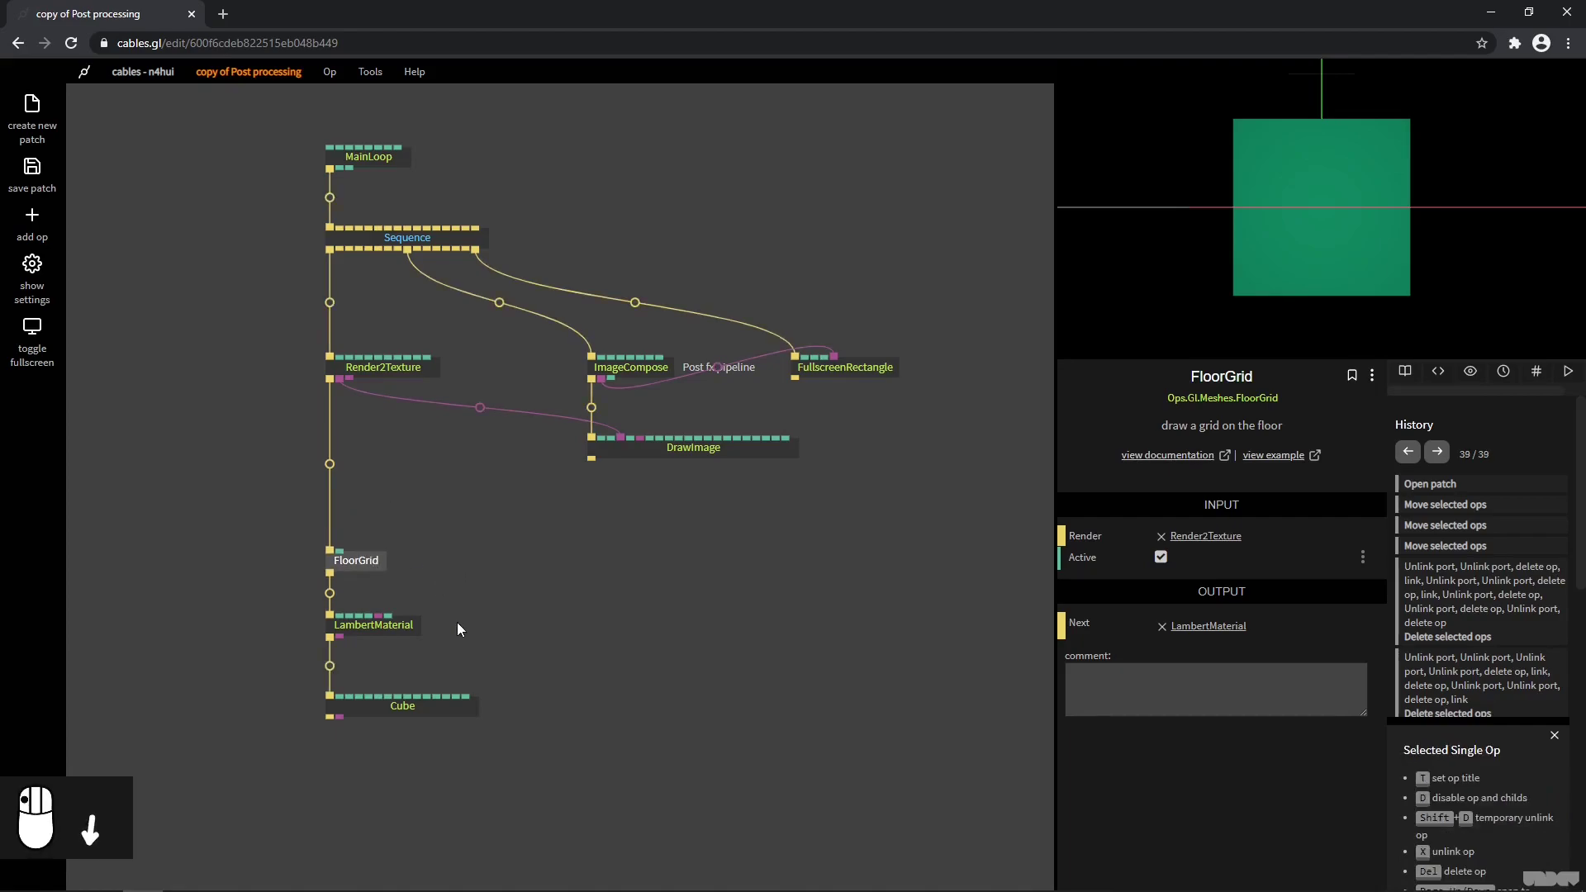
drag(457, 623, 329, 531)
drag(329, 530, 327, 533)
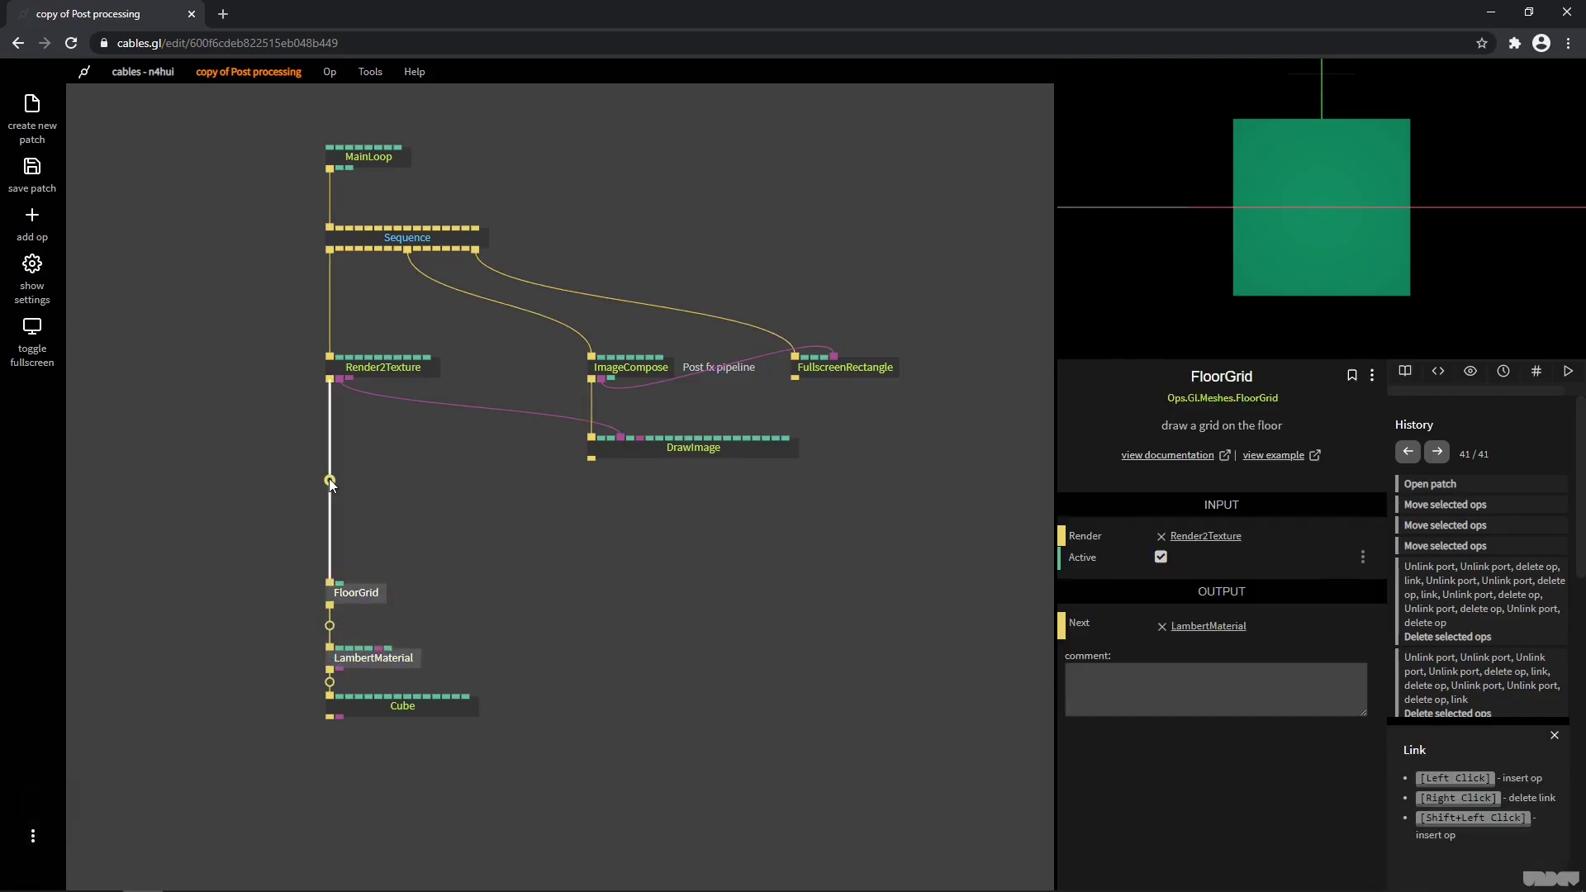
Insert a TranslateView op between Render2Texture and FloorGrid, and set its Z to -0.32.
click(330, 481)
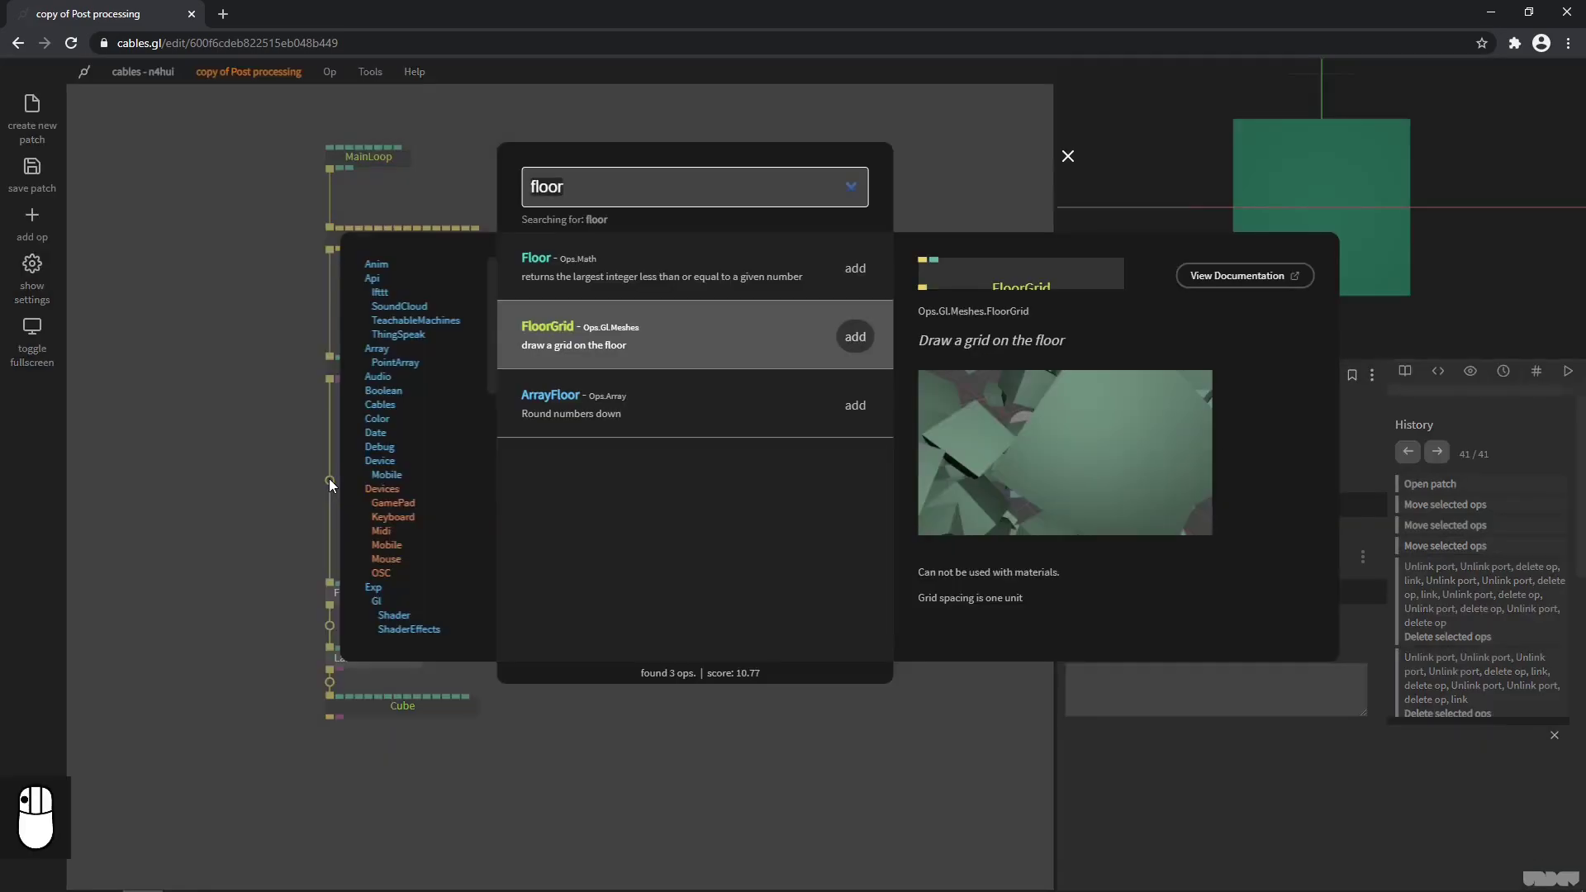
text(translate)
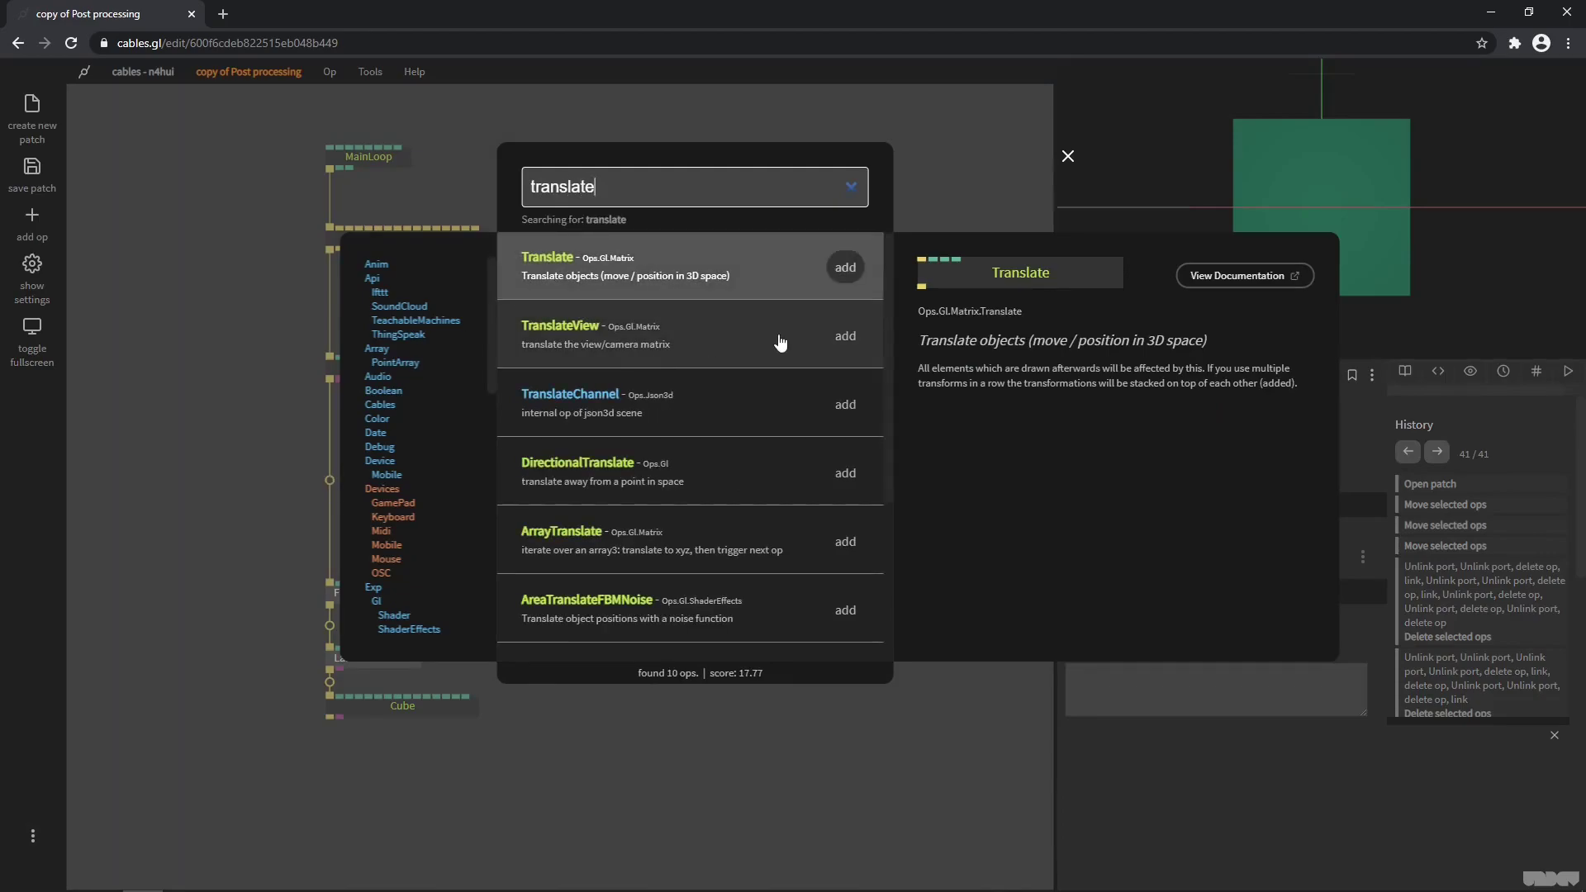
click(847, 339)
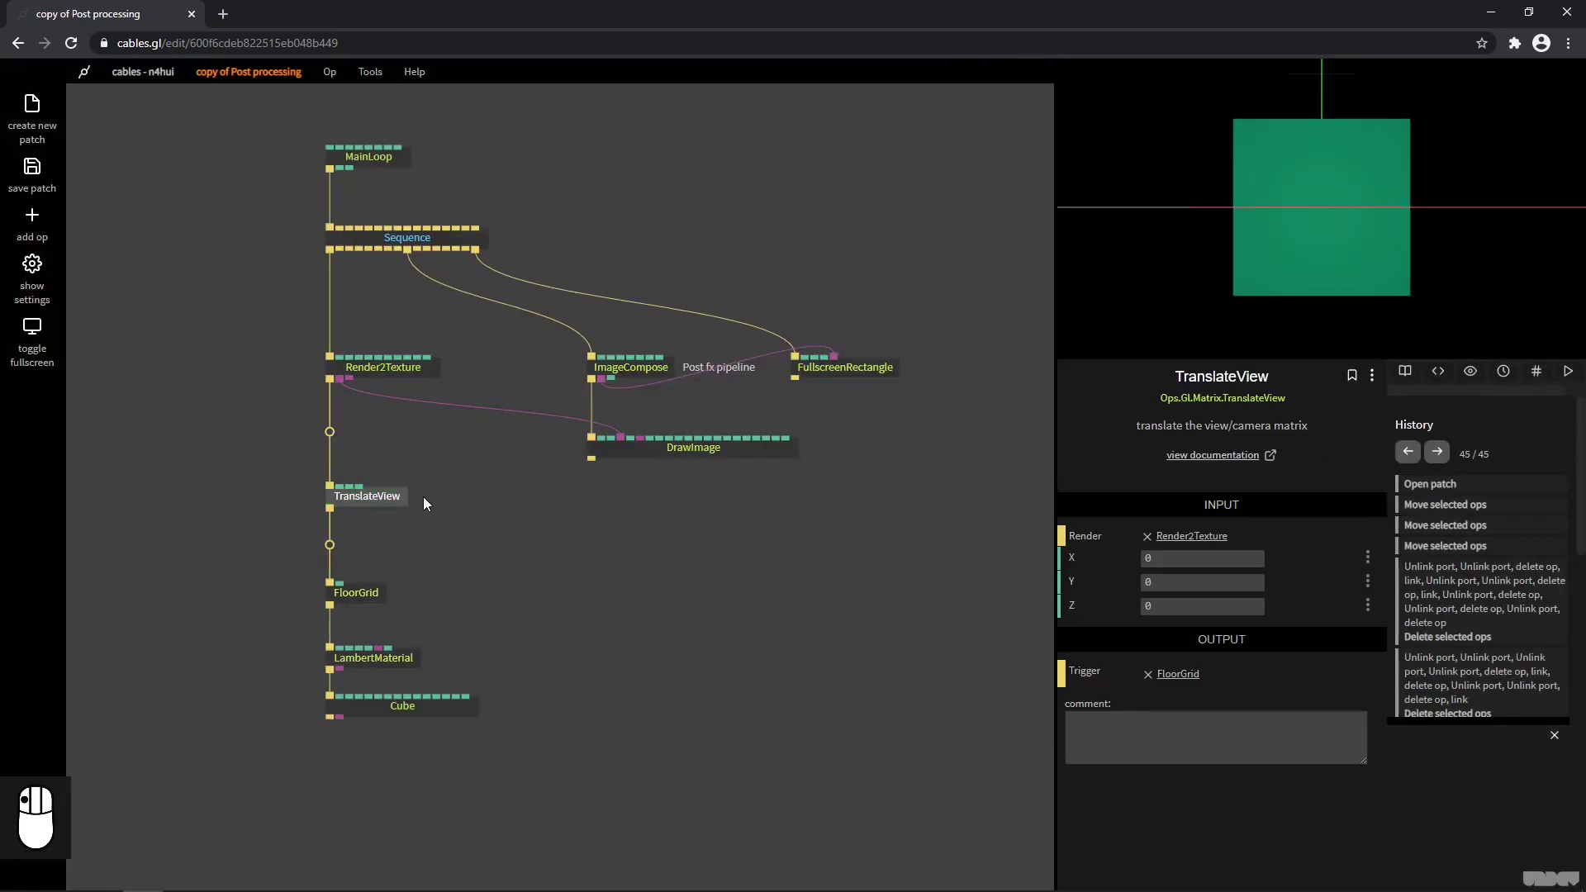
drag(398, 497, 397, 484)
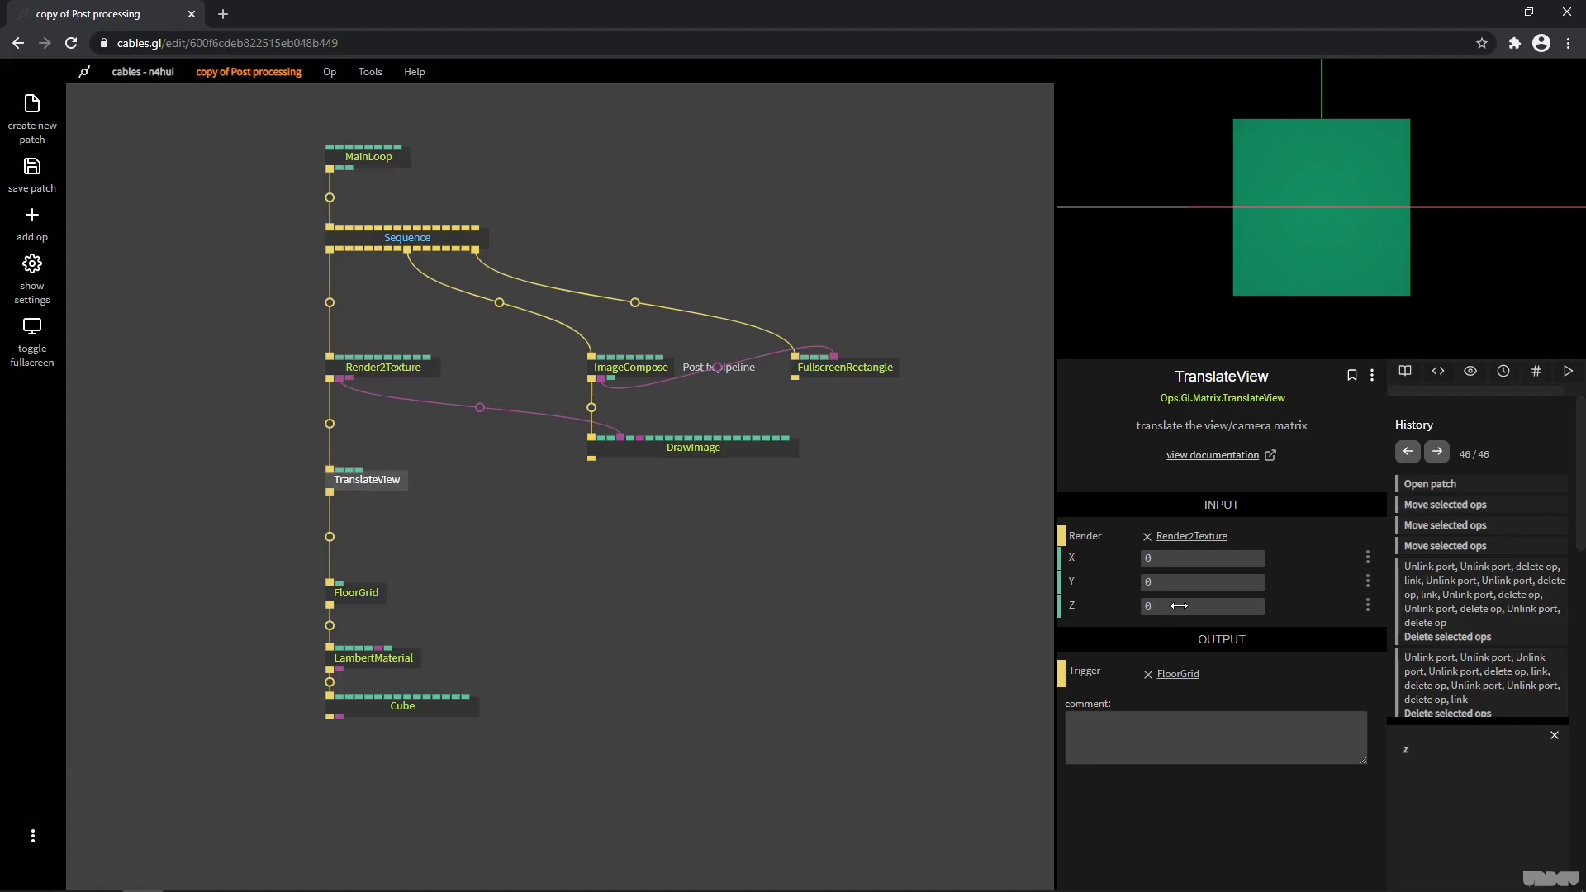
mouse_move(1179, 611)
mouse_down()
mouse_move(1223, 610)
mouse_move(1165, 611)
mouse_up()
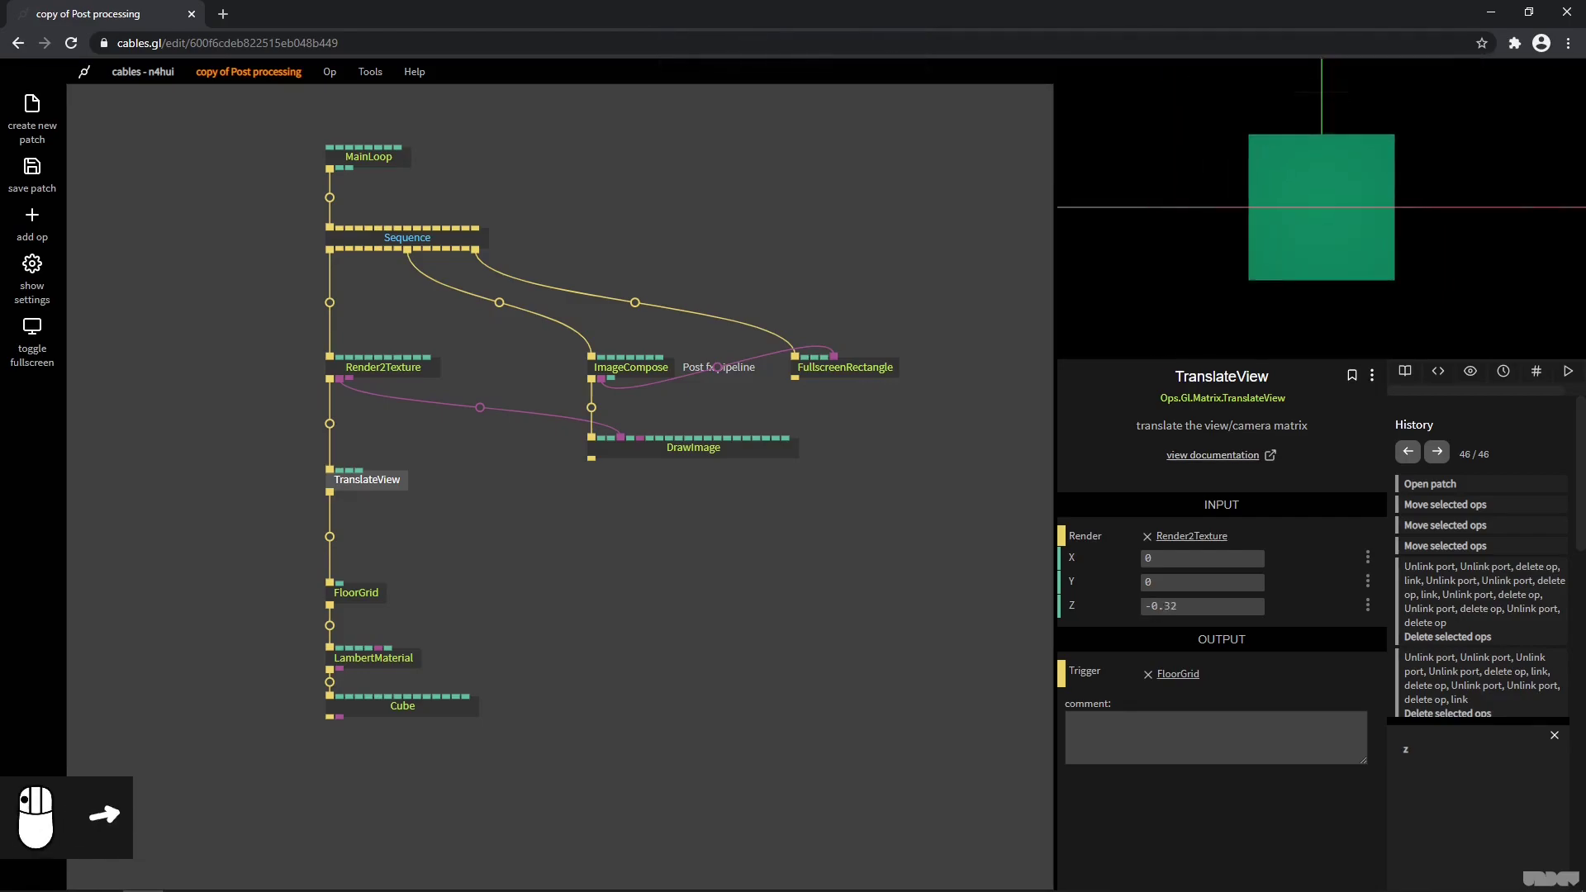
click(355, 538)
click(390, 488)
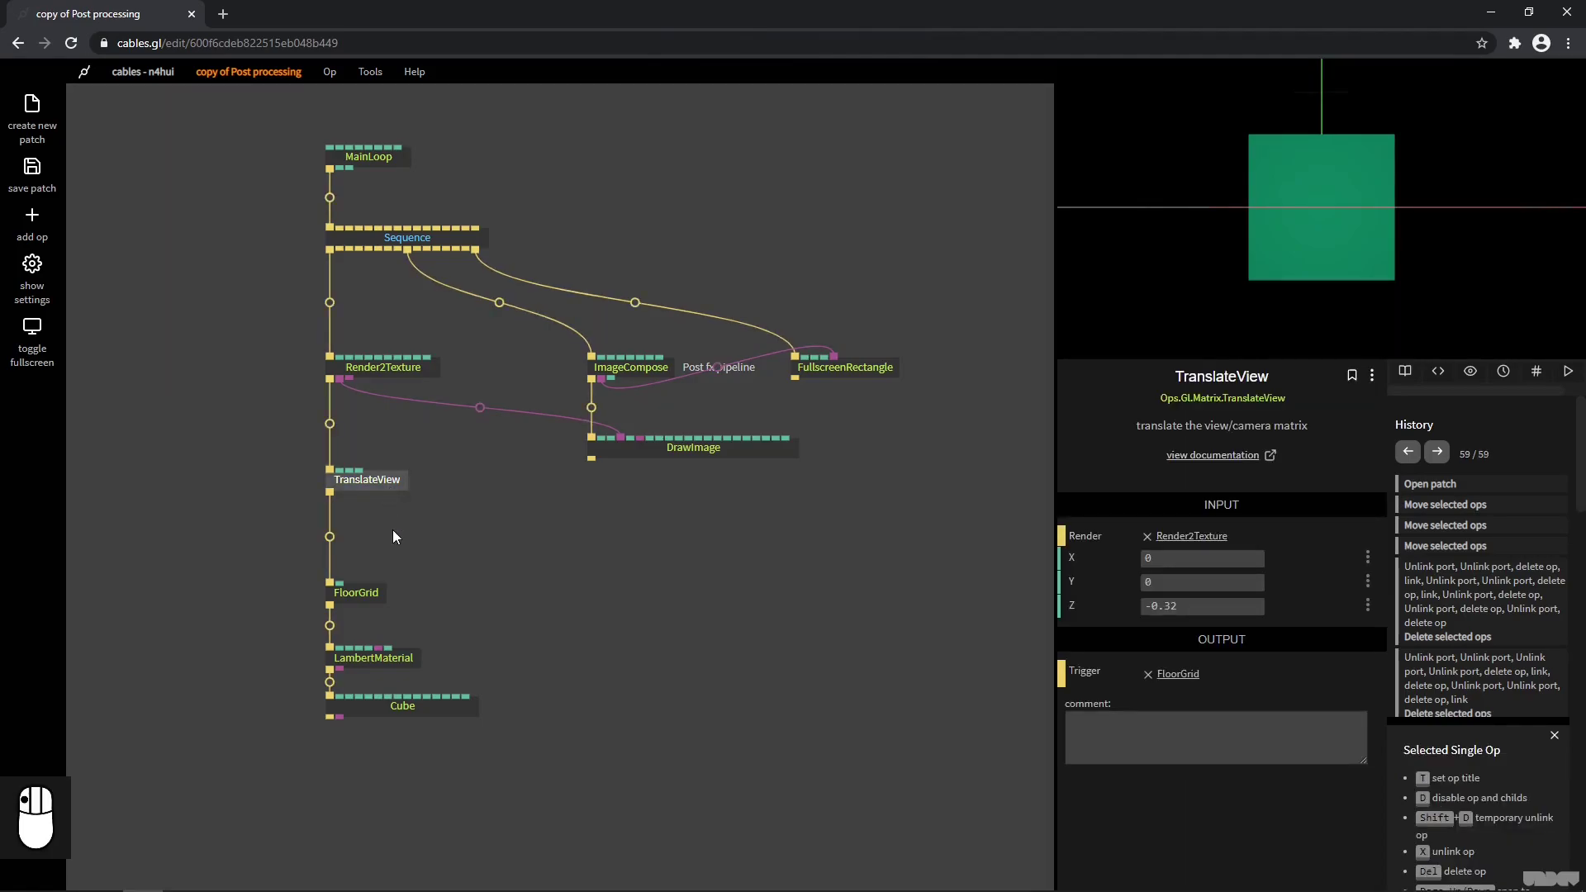
Insert a Transform op between TranslateView and FloorGrid, and place it just below TranslateView.
click(329, 538)
text(tran)
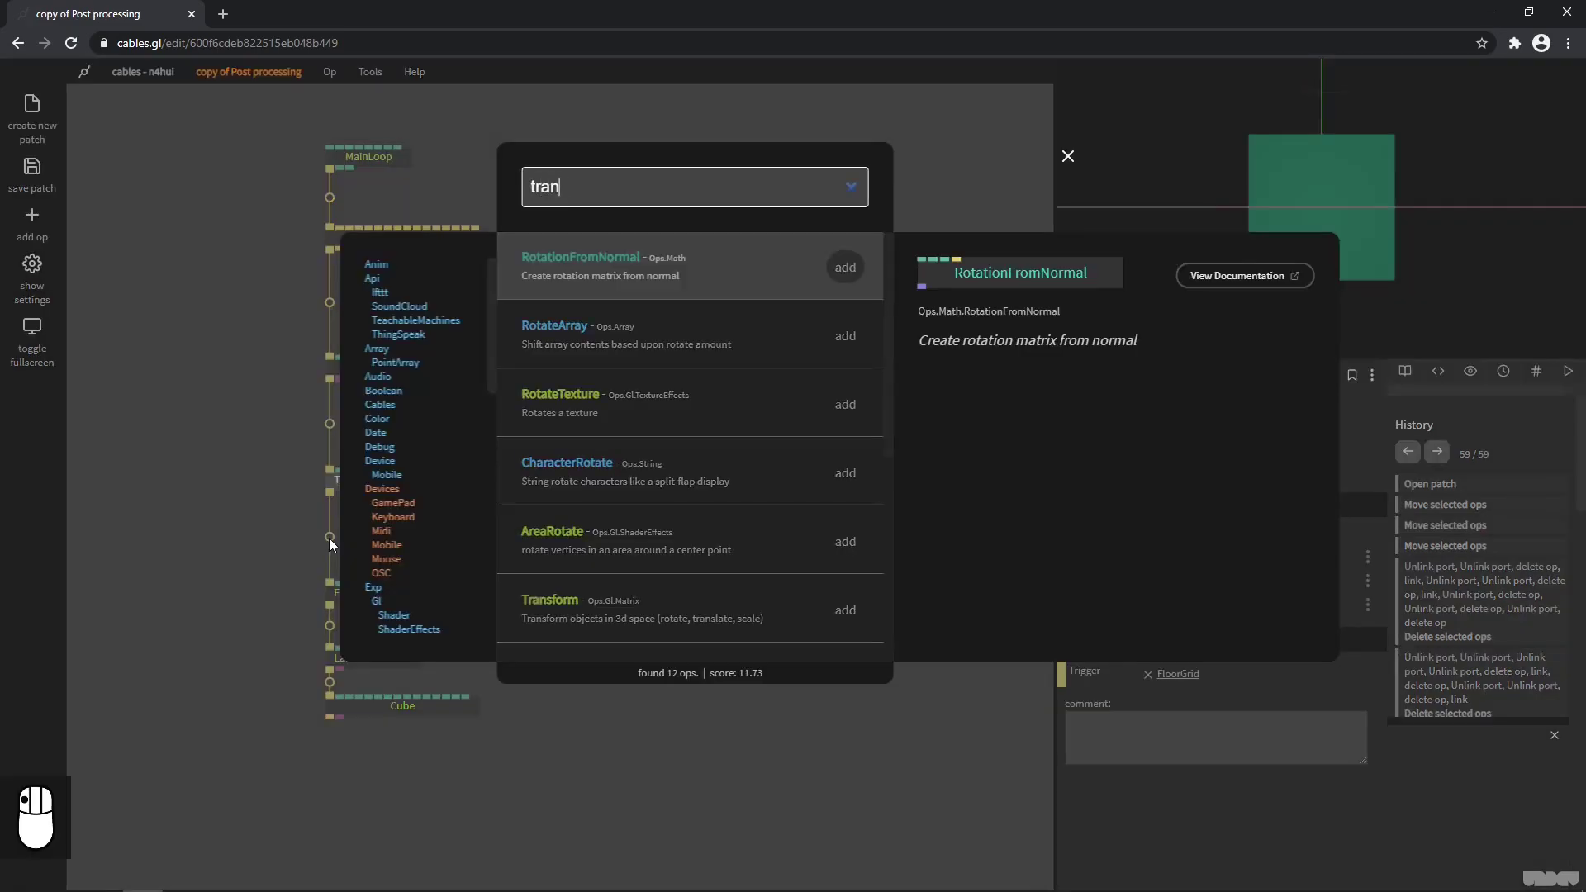
text(sform)
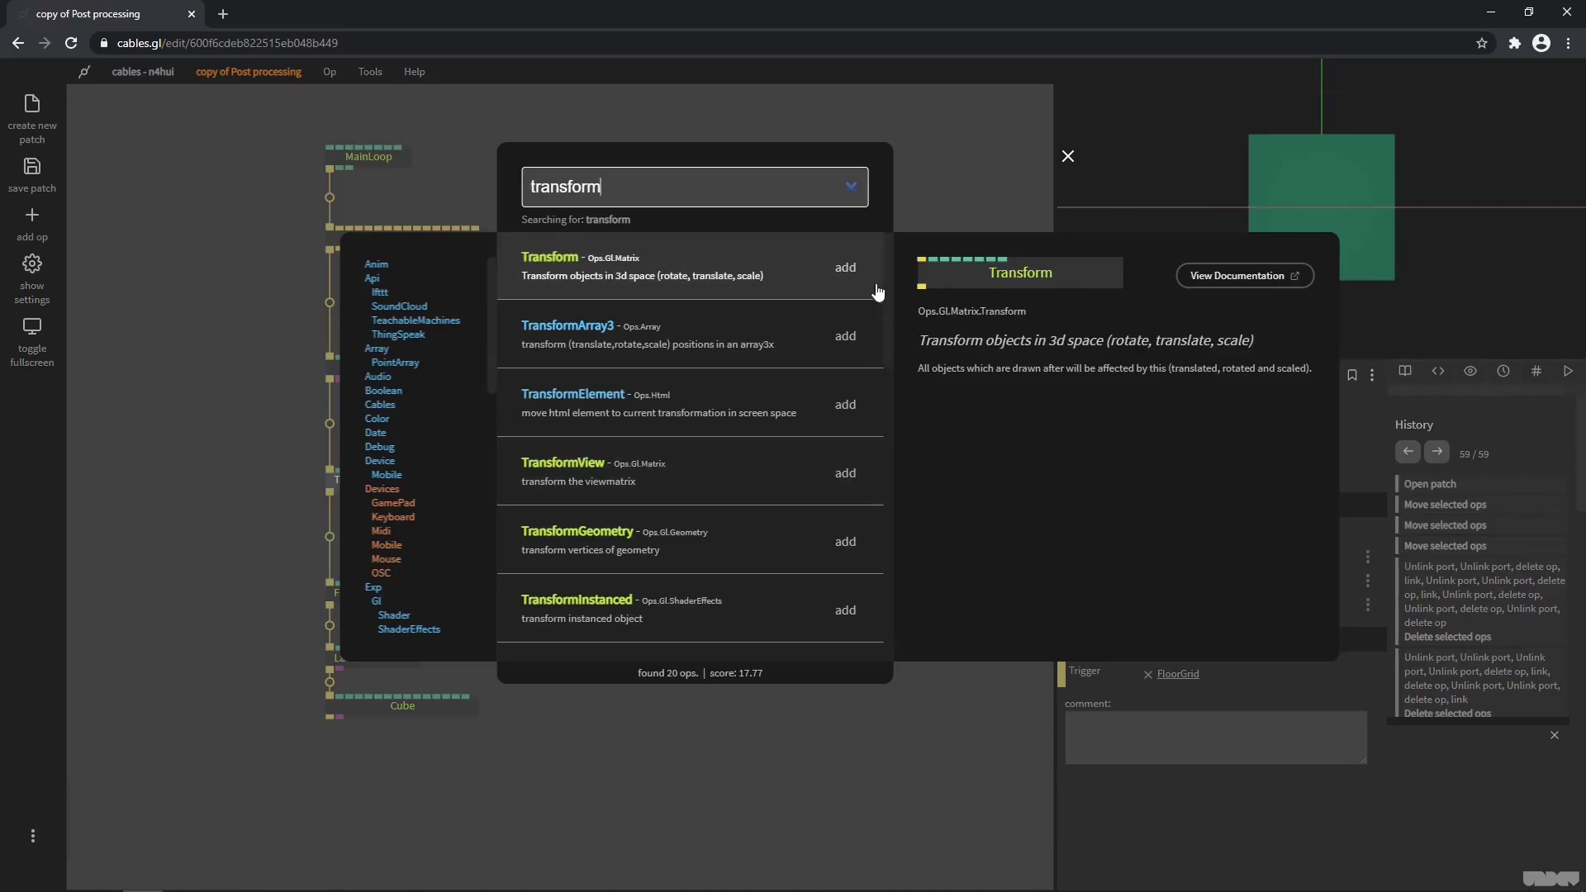
click(851, 268)
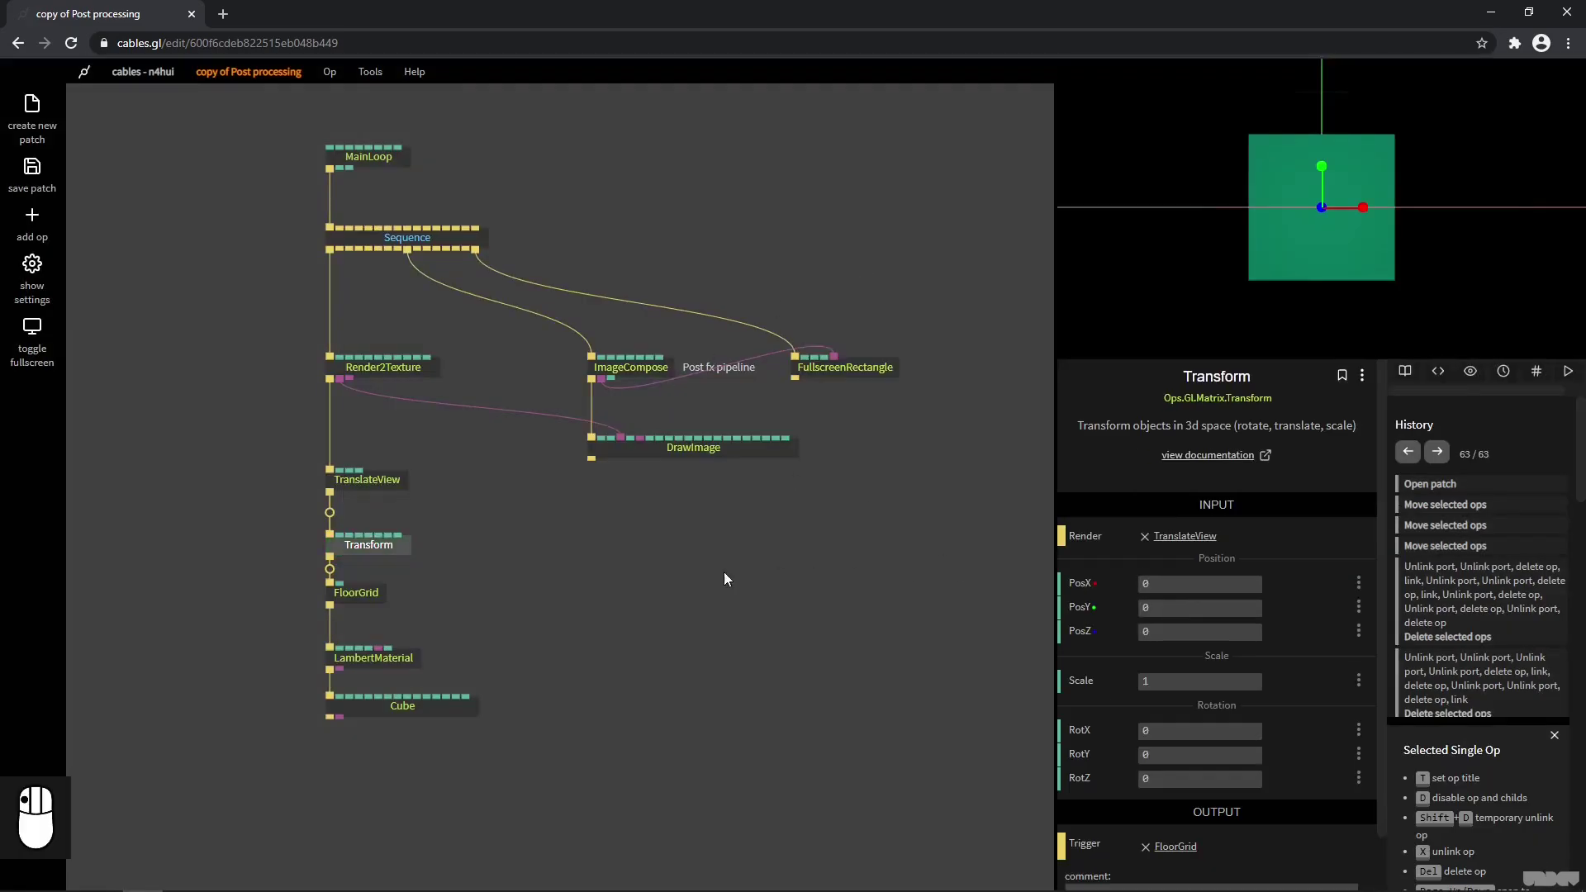
mouse_move(408, 541)
mouse_down()
mouse_move(388, 543)
mouse_move(388, 525)
mouse_up()
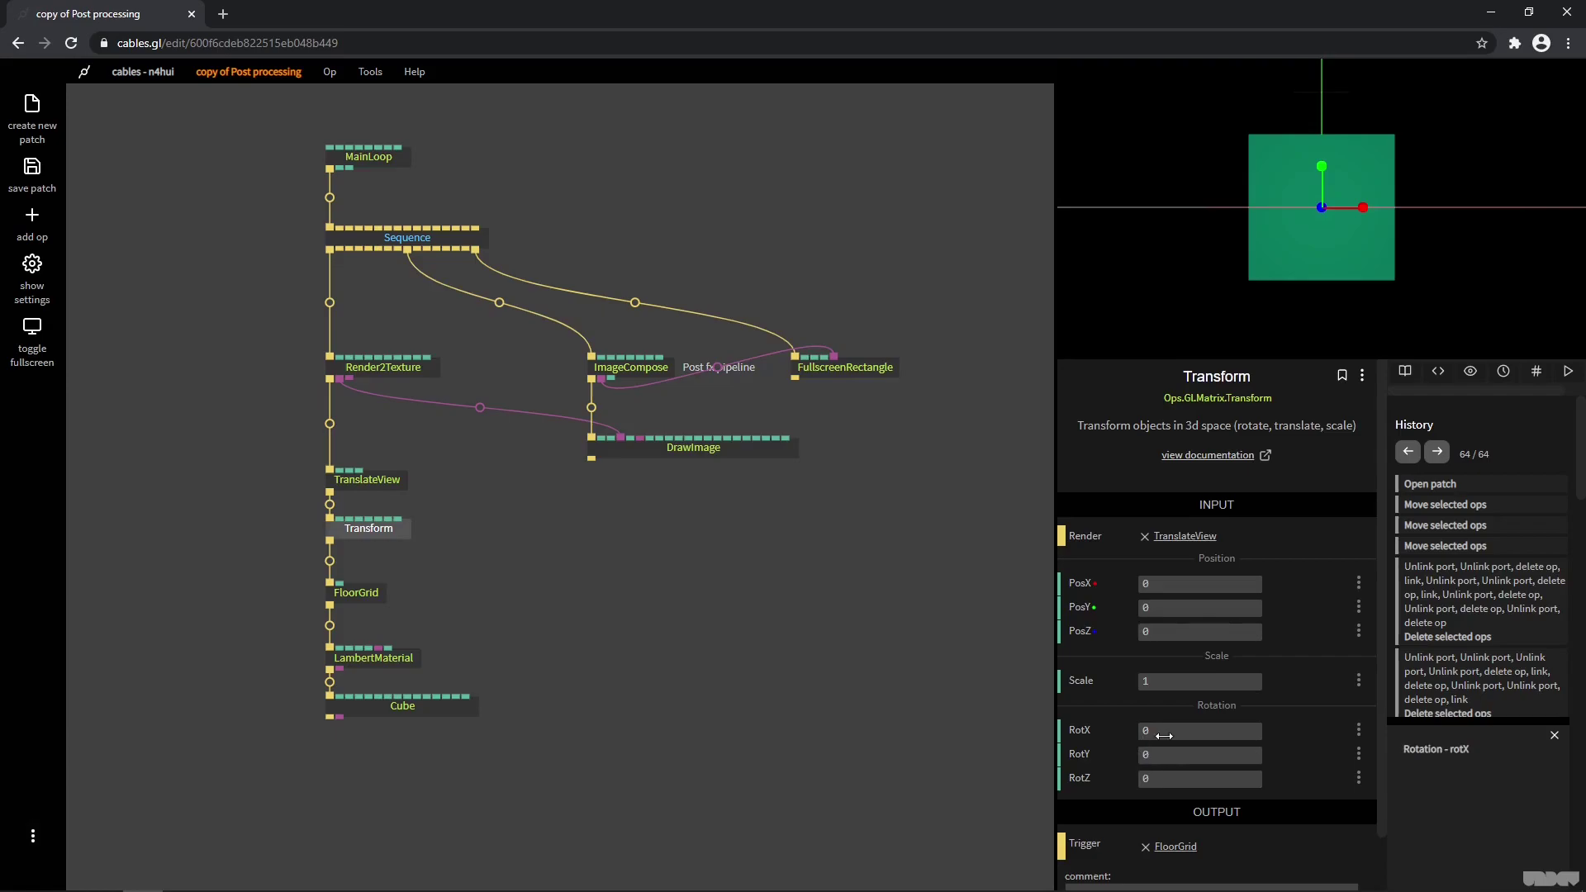
Set the Transform op's rotation to RotX 15 and RotY about 32.23.
drag(1165, 735, 1248, 736)
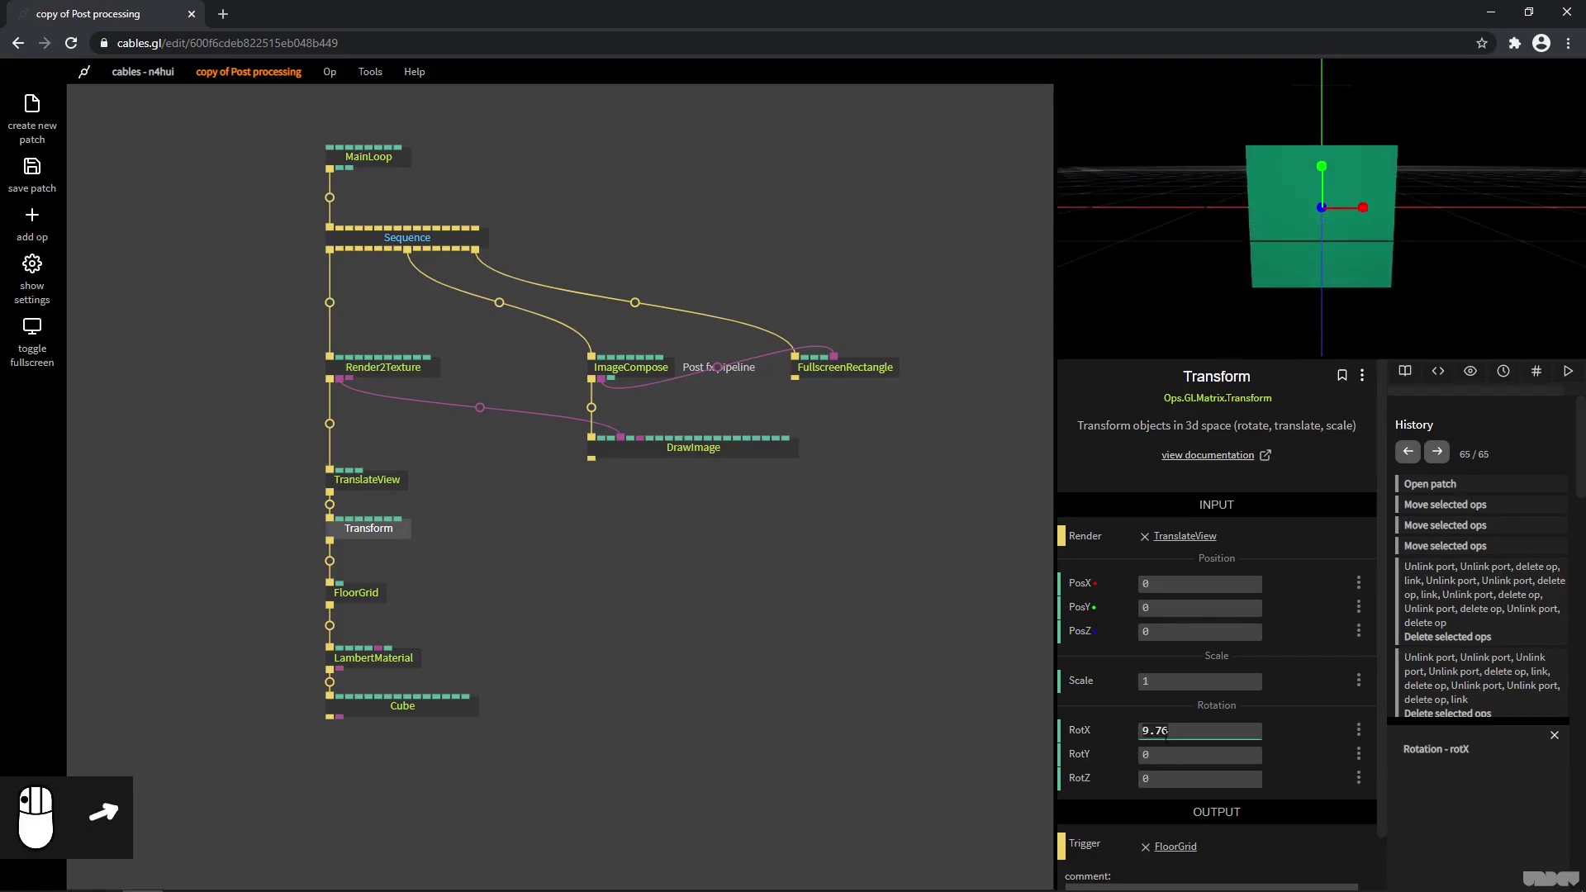
text(15)
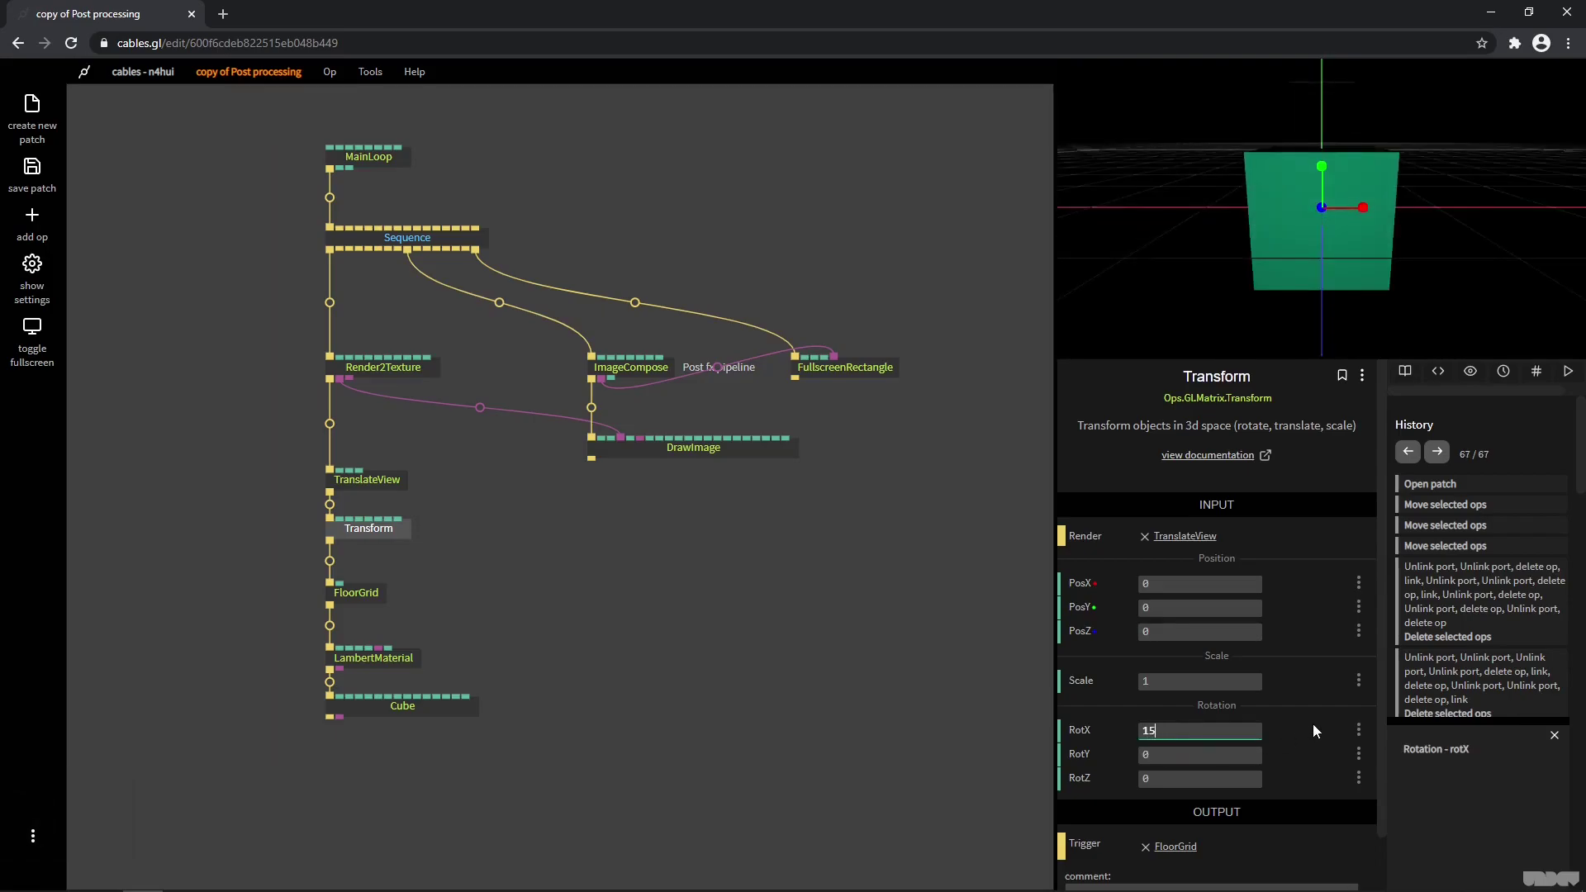
click(1312, 724)
drag(1203, 753, 1268, 754)
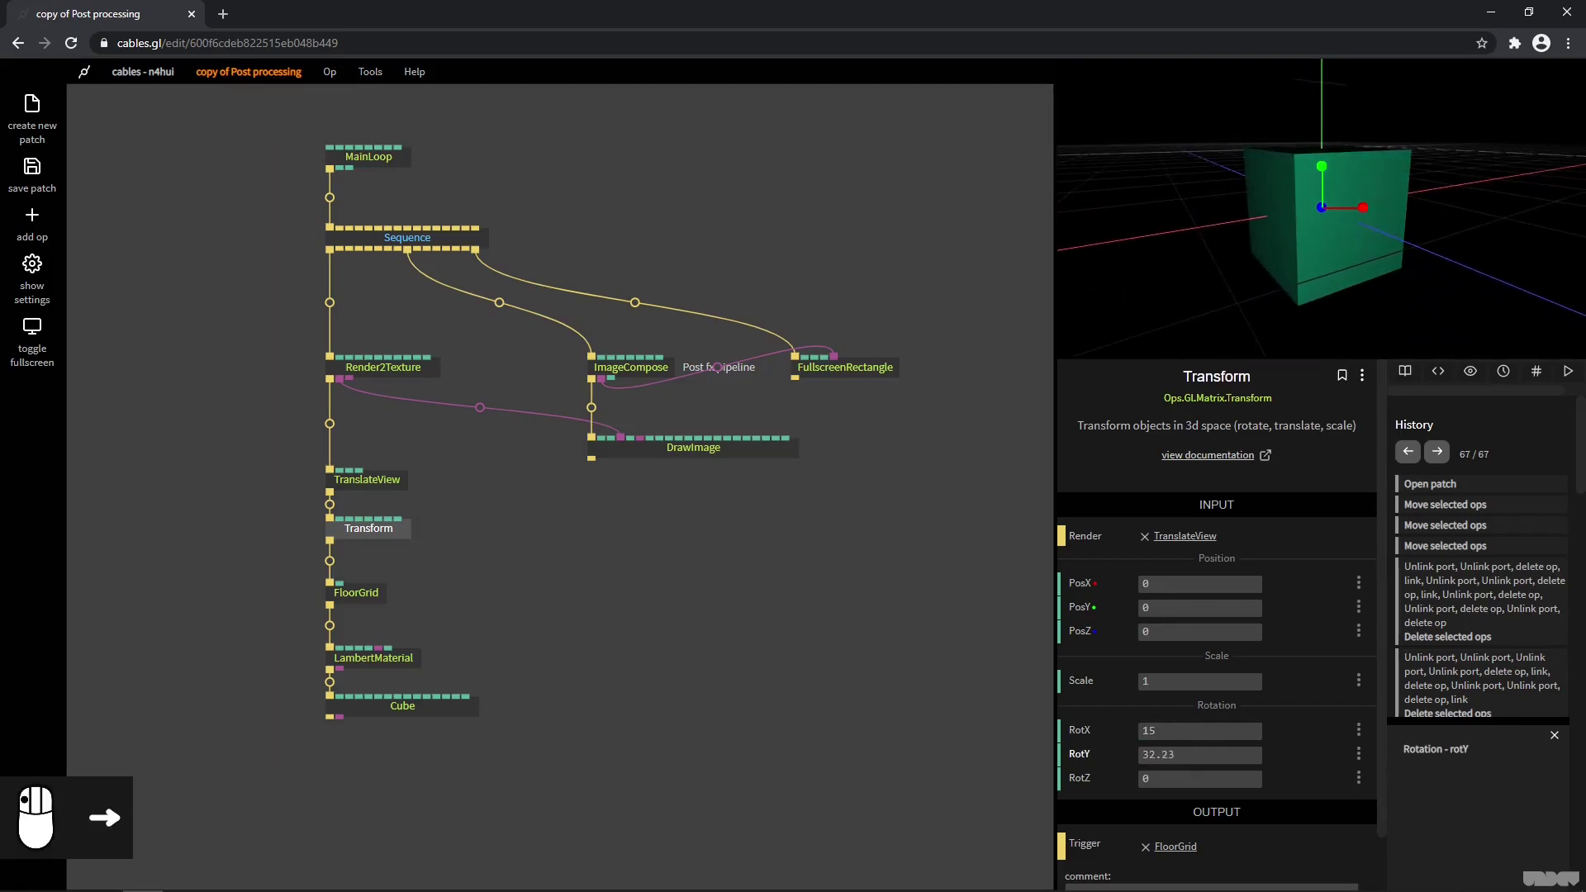
Set the Transform op's RotY to -45.
double_click(1163, 755)
text(45)
click(1146, 755)
text(-)
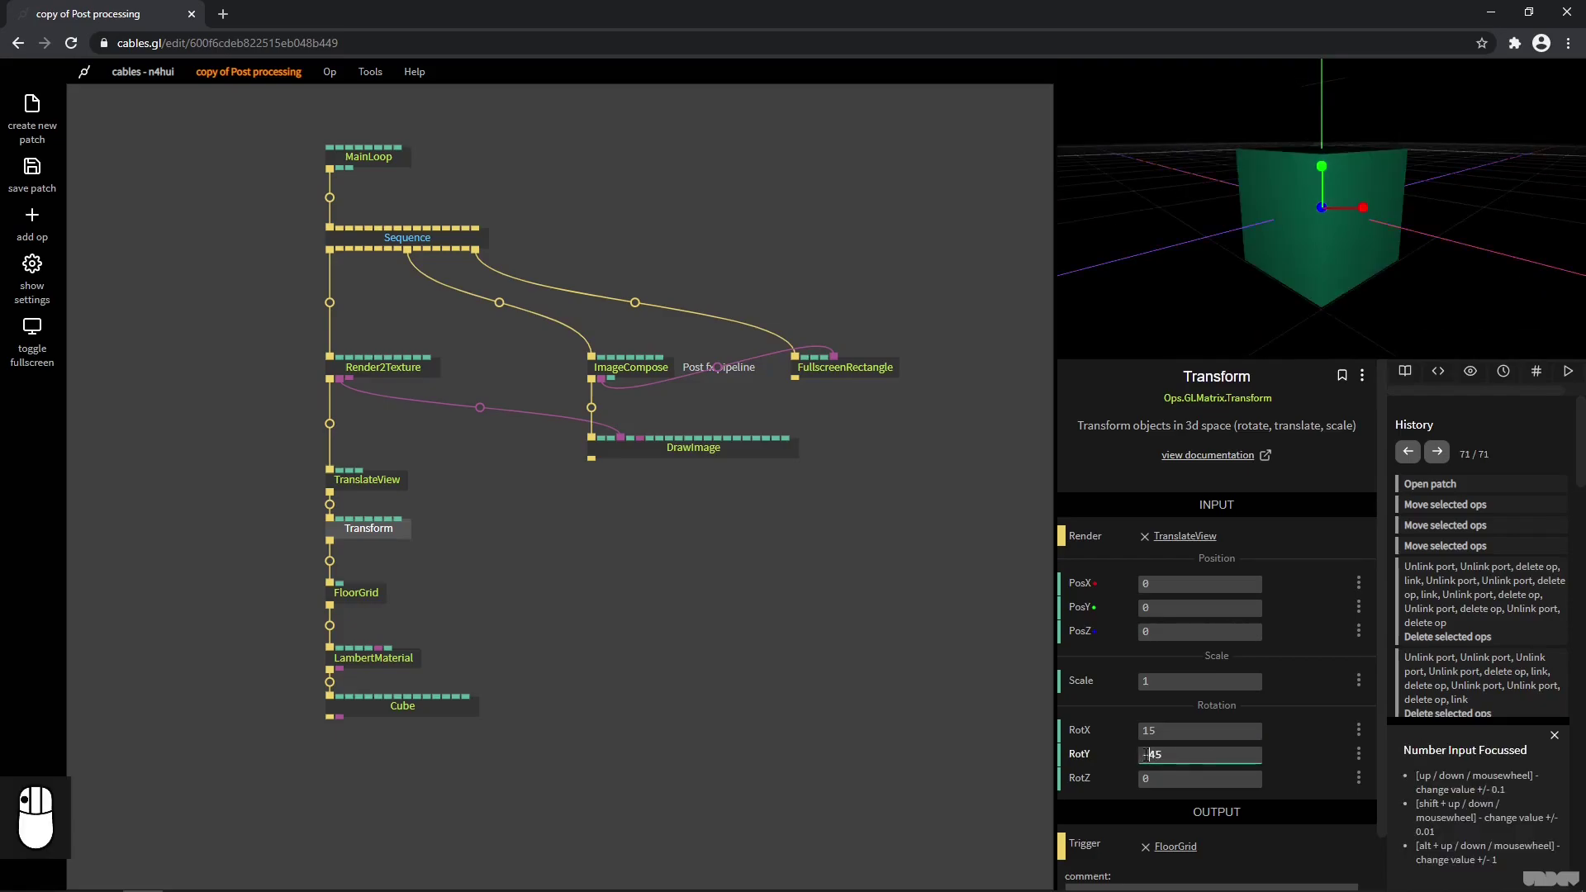
click(955, 502)
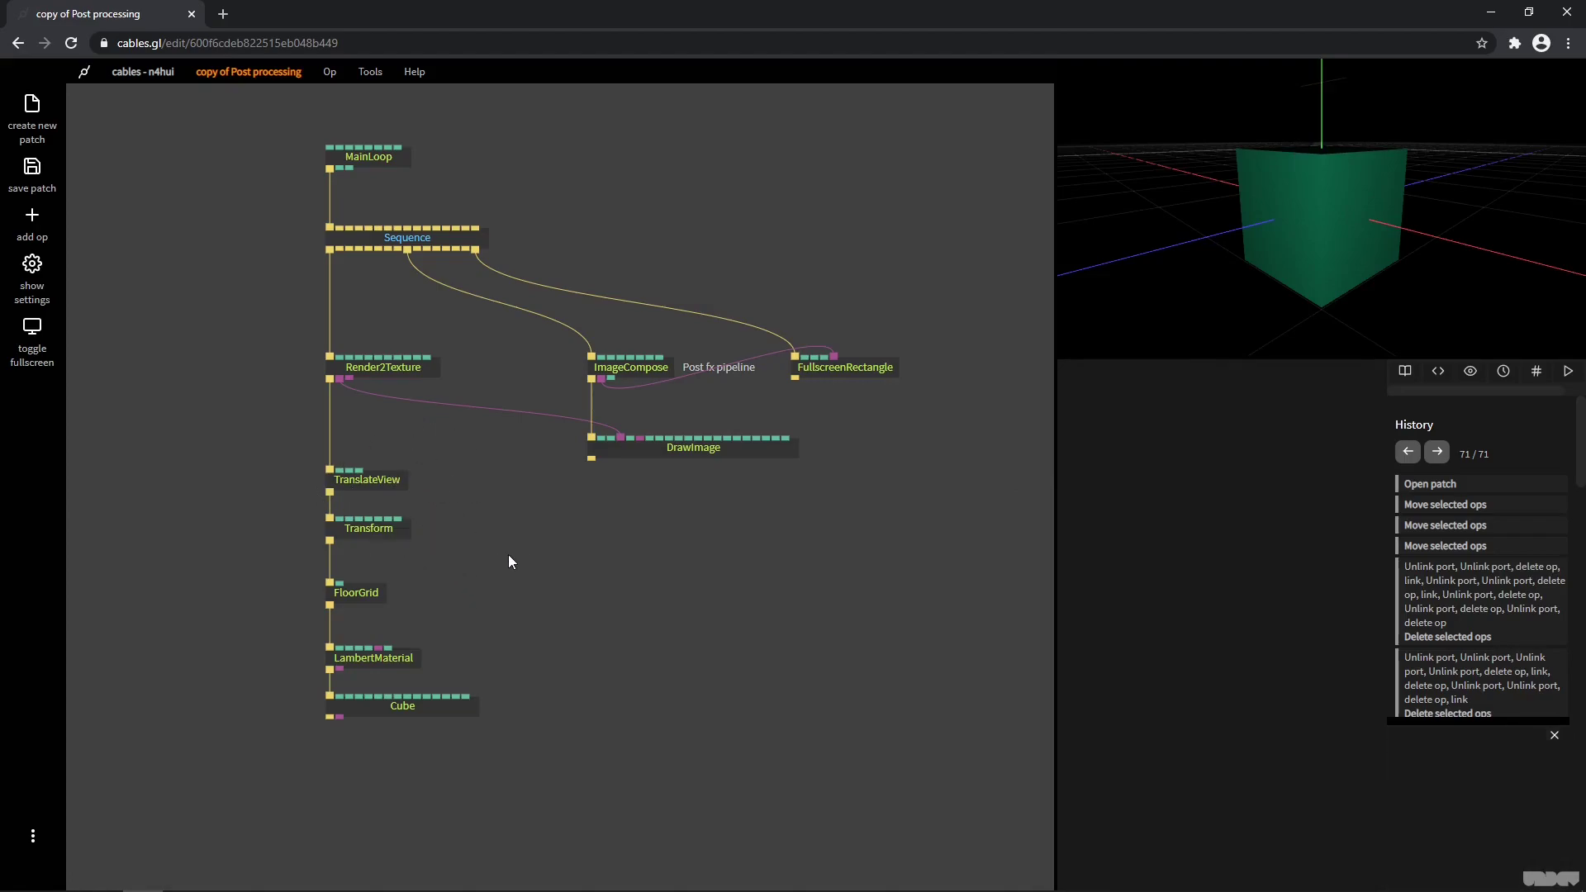
Shift LambertMaterial and Cube down together, and insert a second Transform op between FloorGrid and LambertMaterial.
click(529, 736)
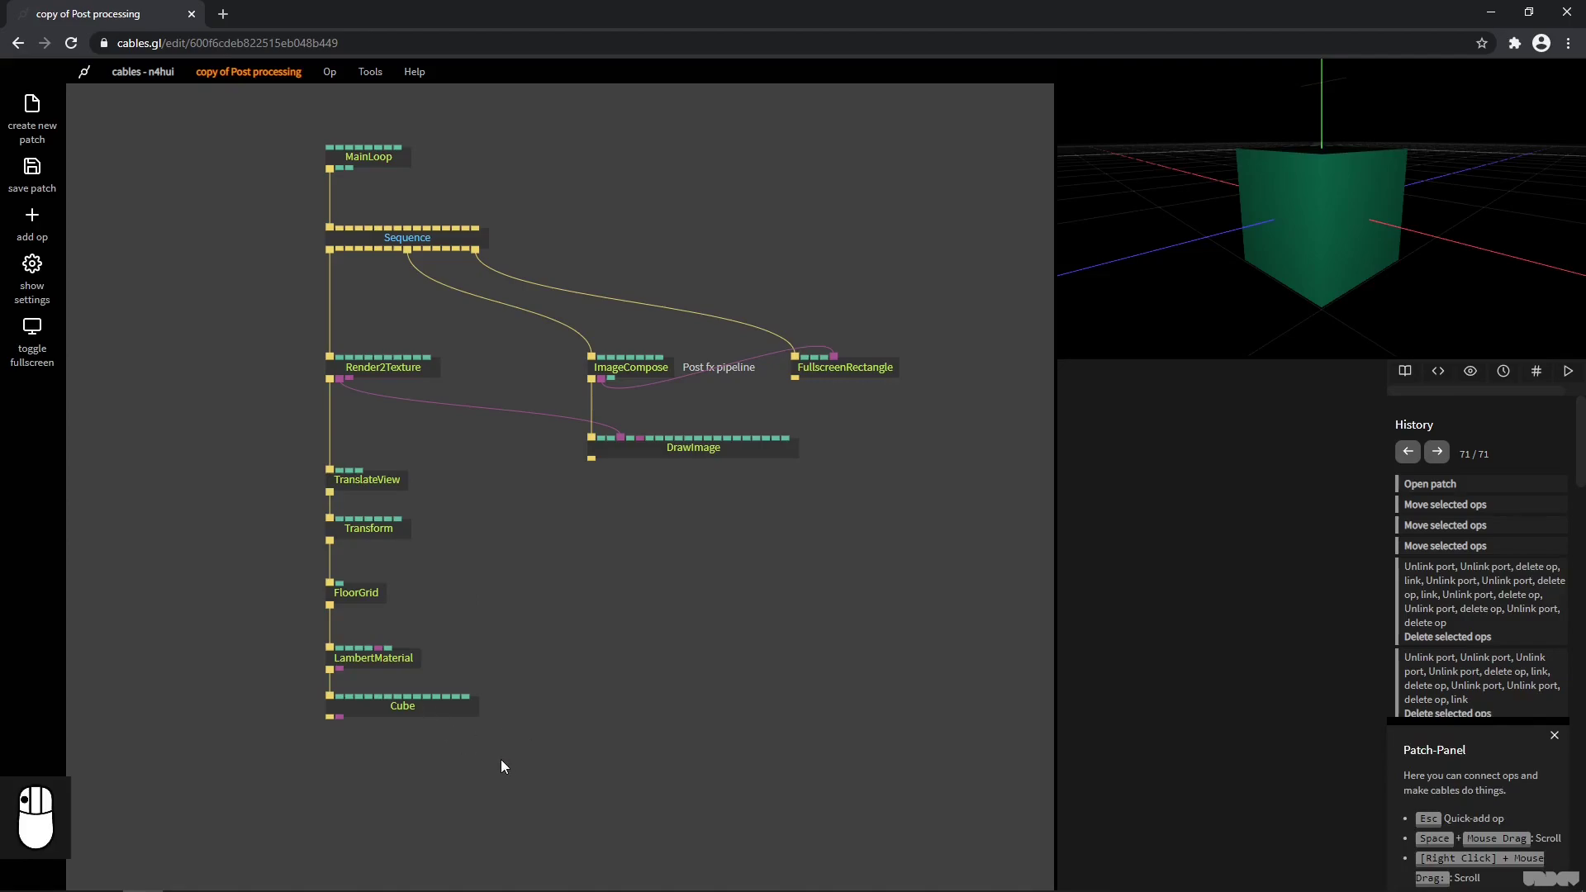
drag(500, 766, 271, 666)
drag(400, 661, 399, 710)
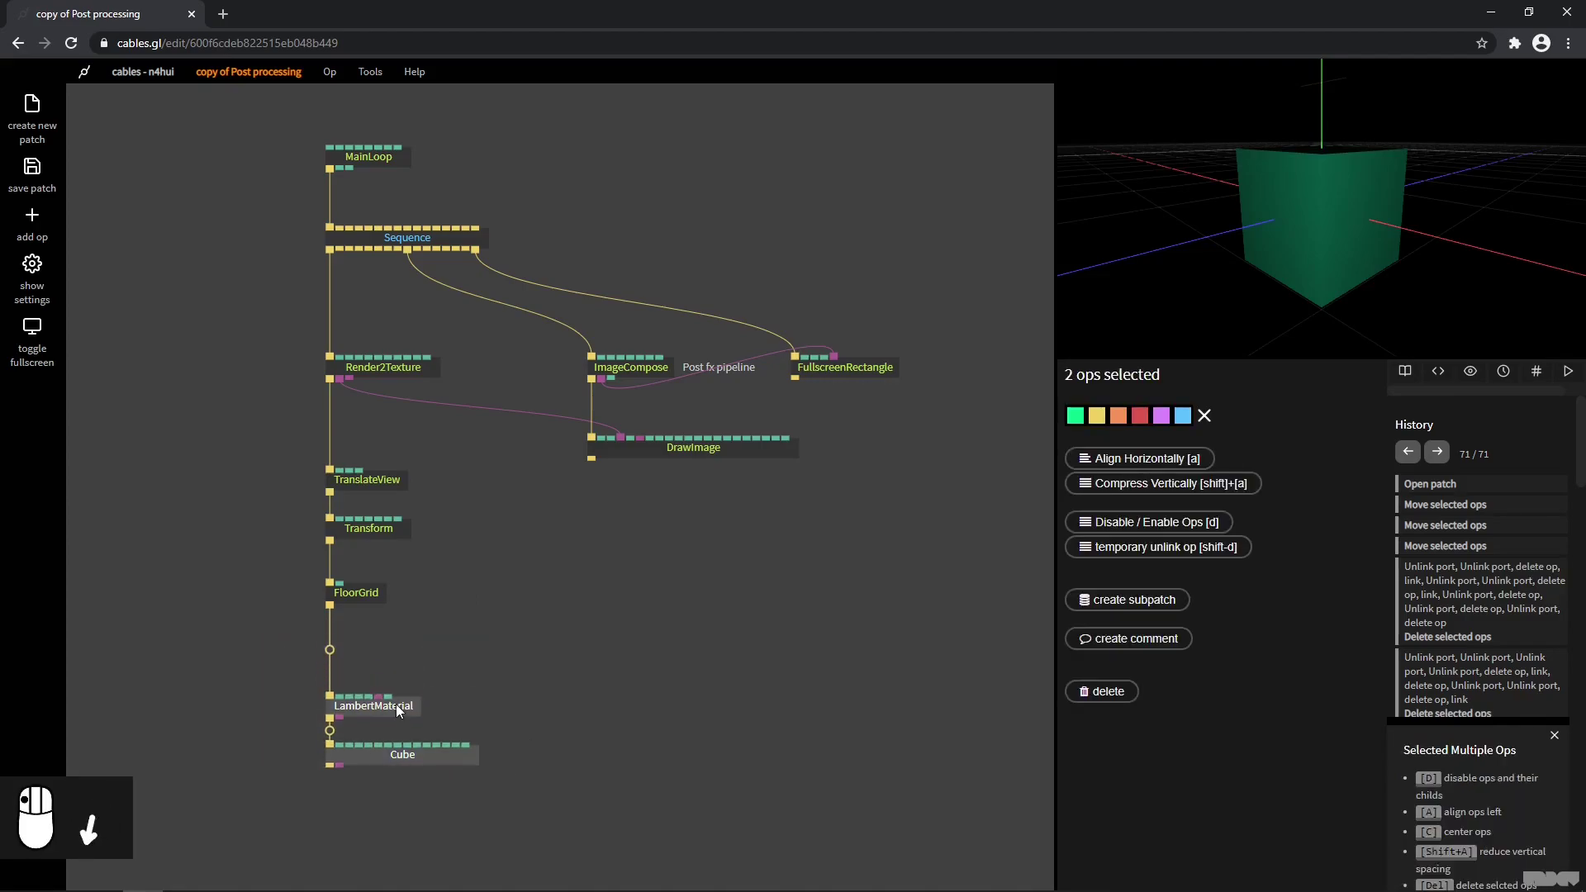
click(400, 706)
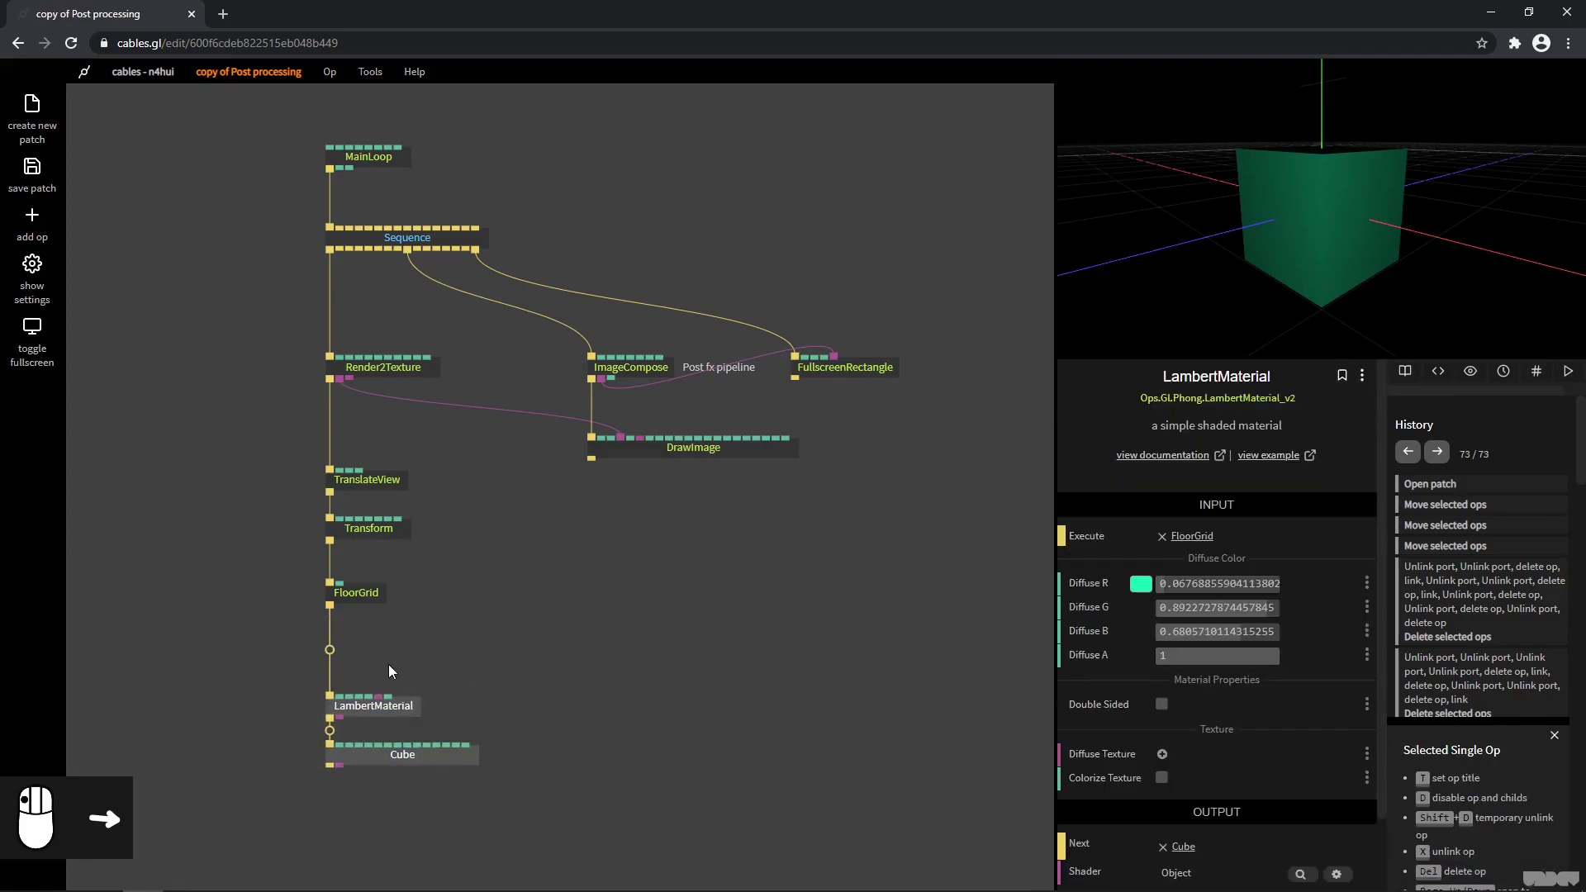
click(389, 670)
click(385, 708)
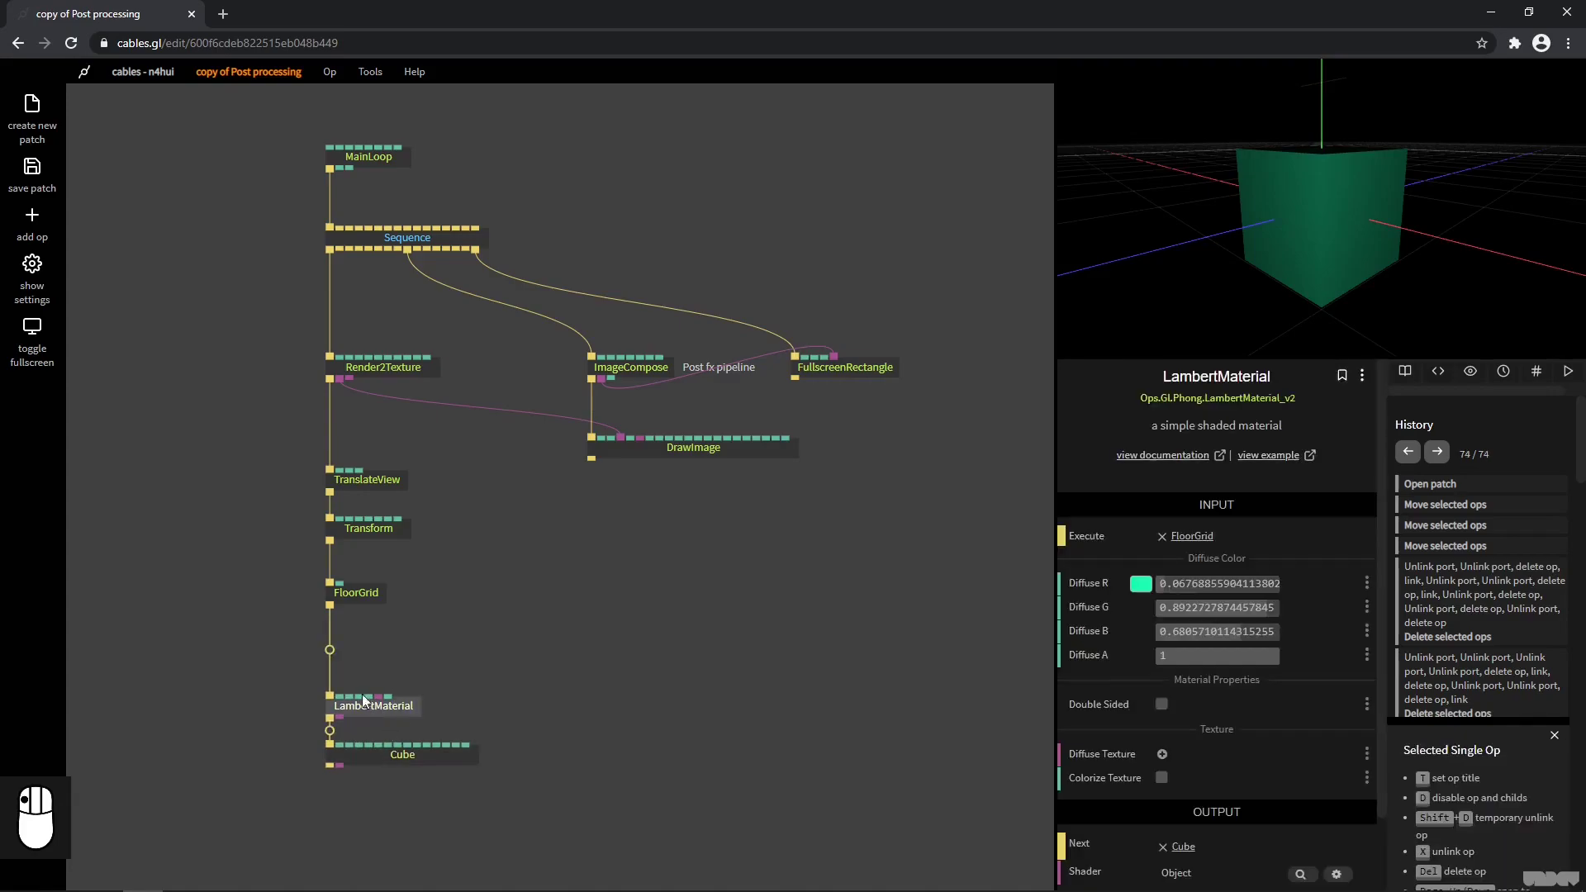
click(328, 651)
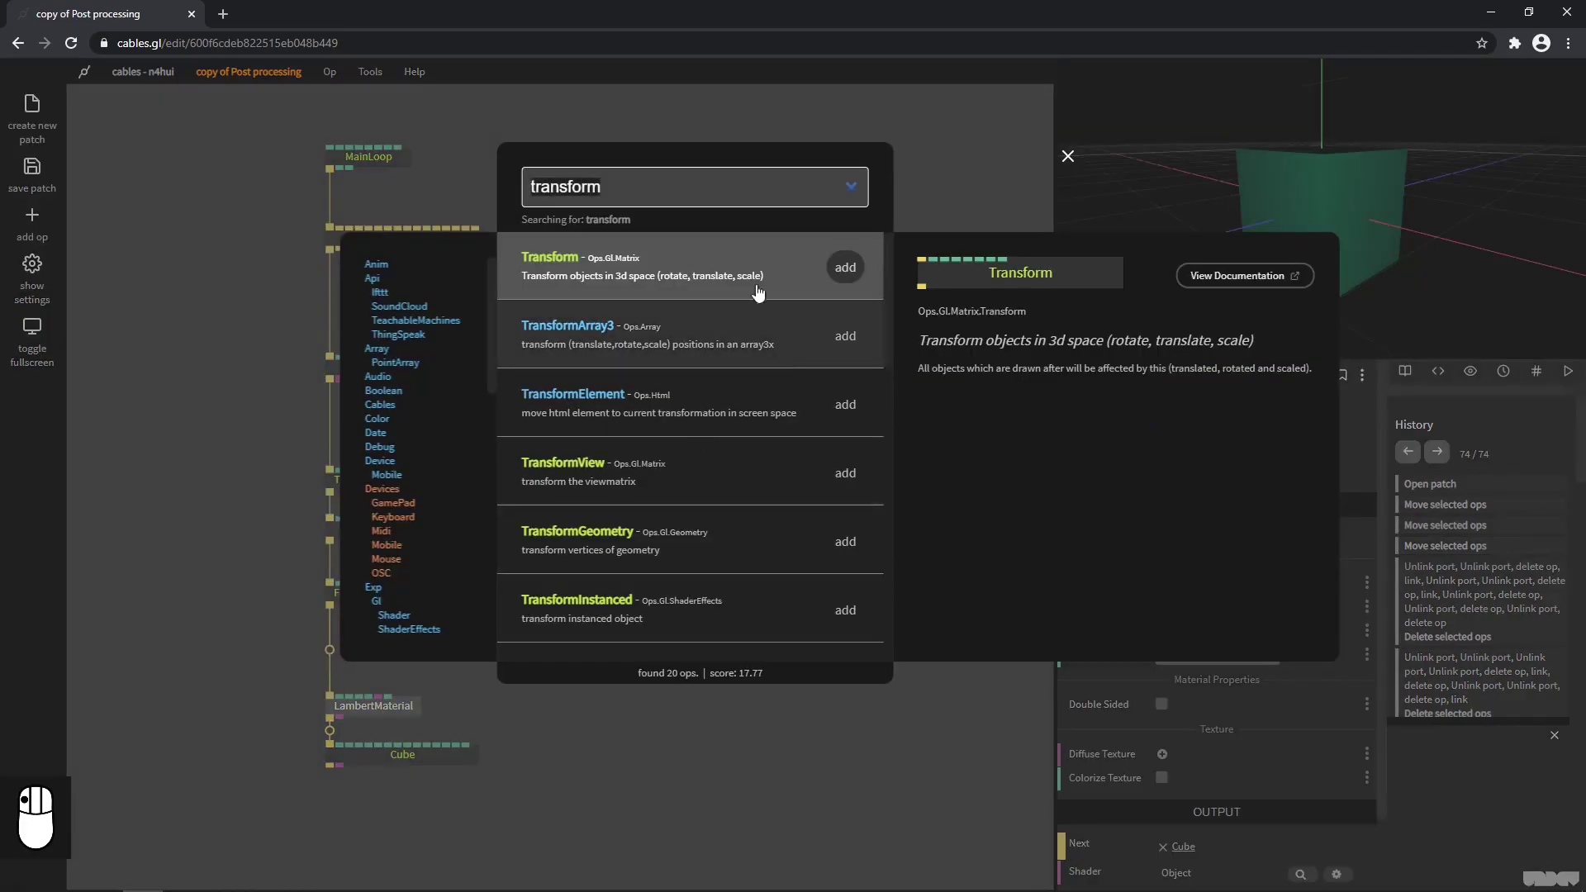
click(840, 271)
click(839, 270)
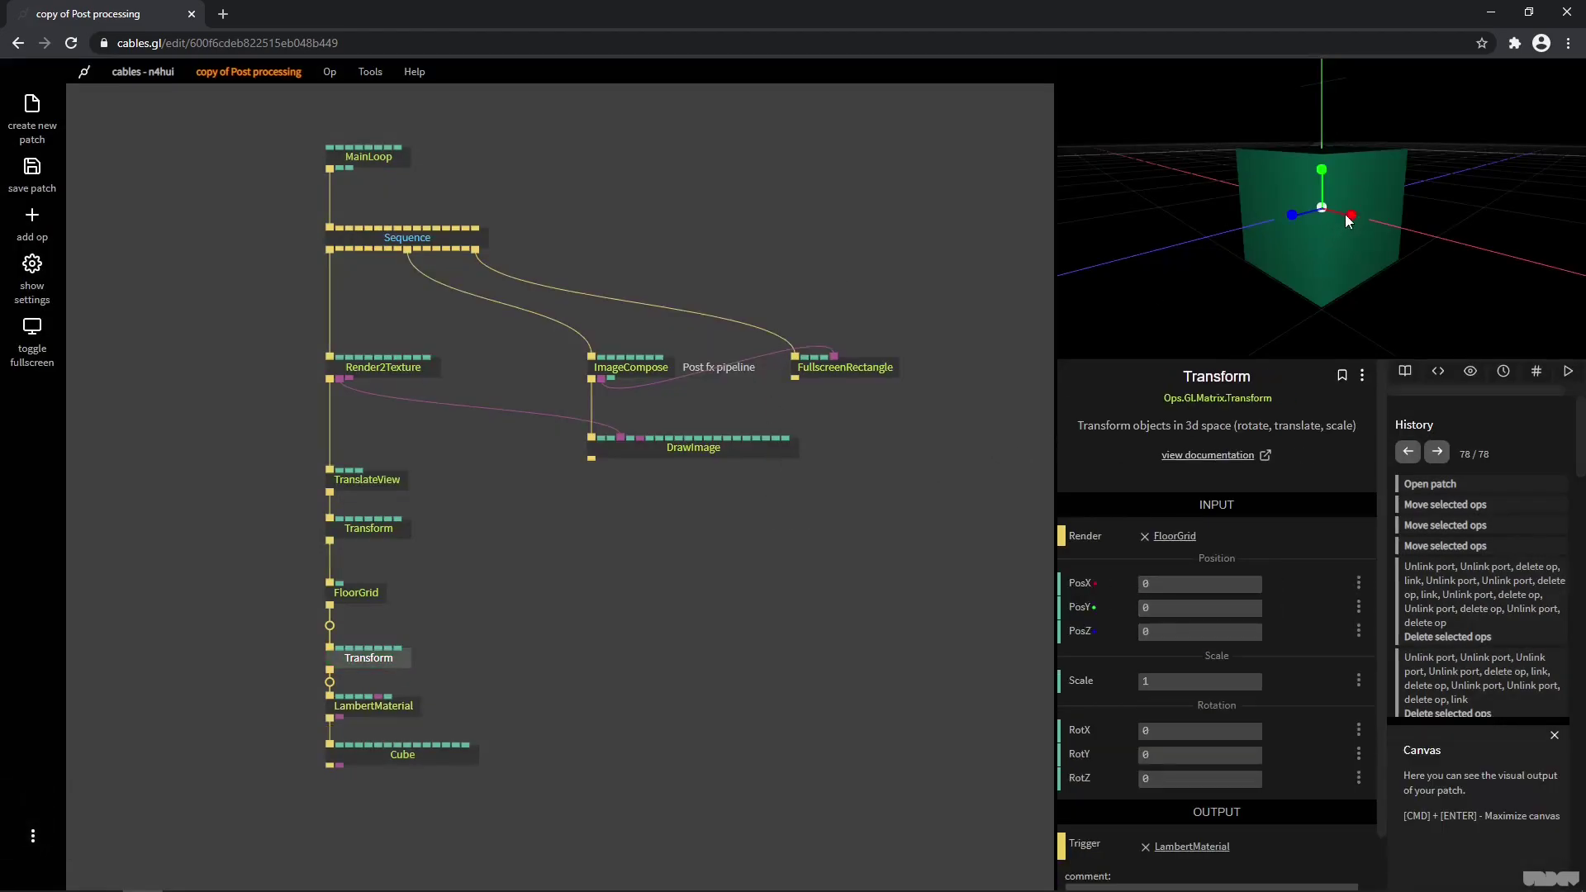
Raise the cube by setting the new Transform op's PosY to 0.5.
drag(1322, 170, 1322, 99)
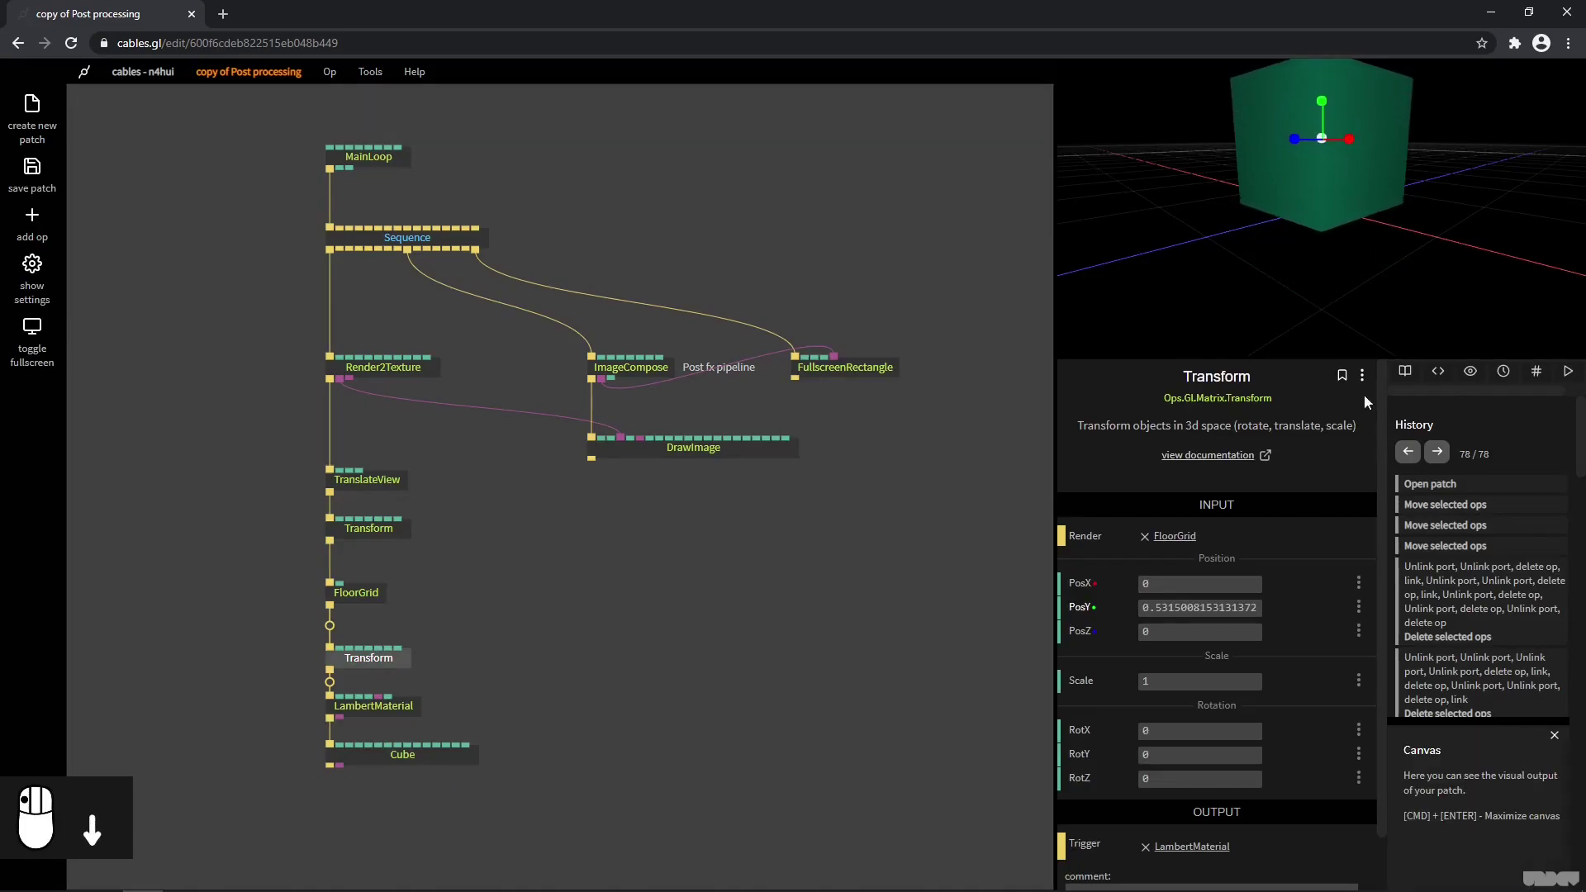
click(1169, 610)
text(0.5)
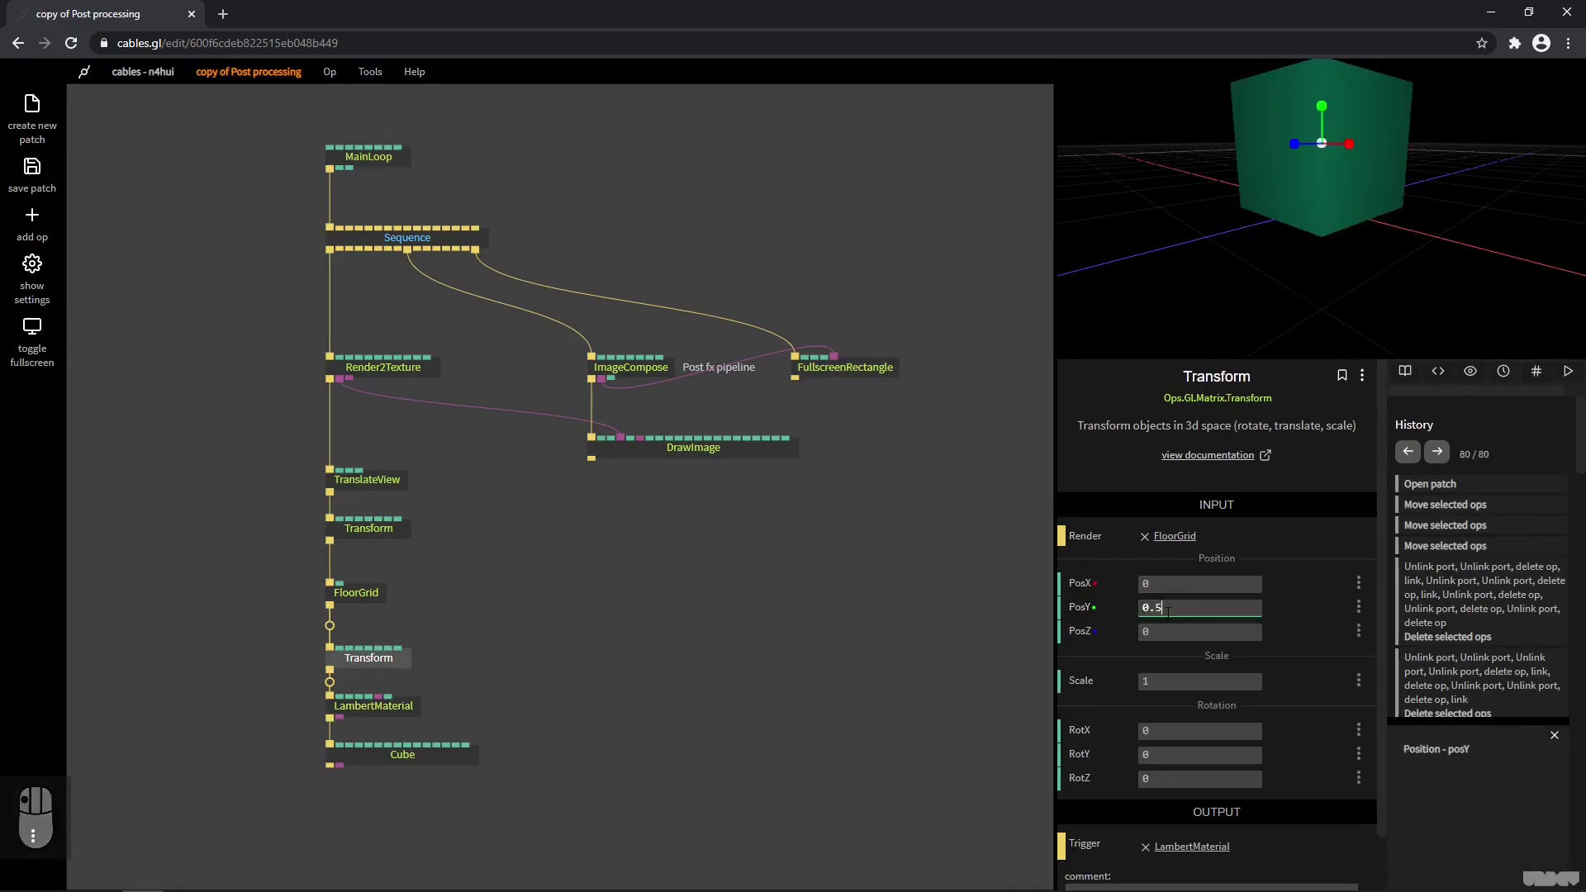
click(876, 592)
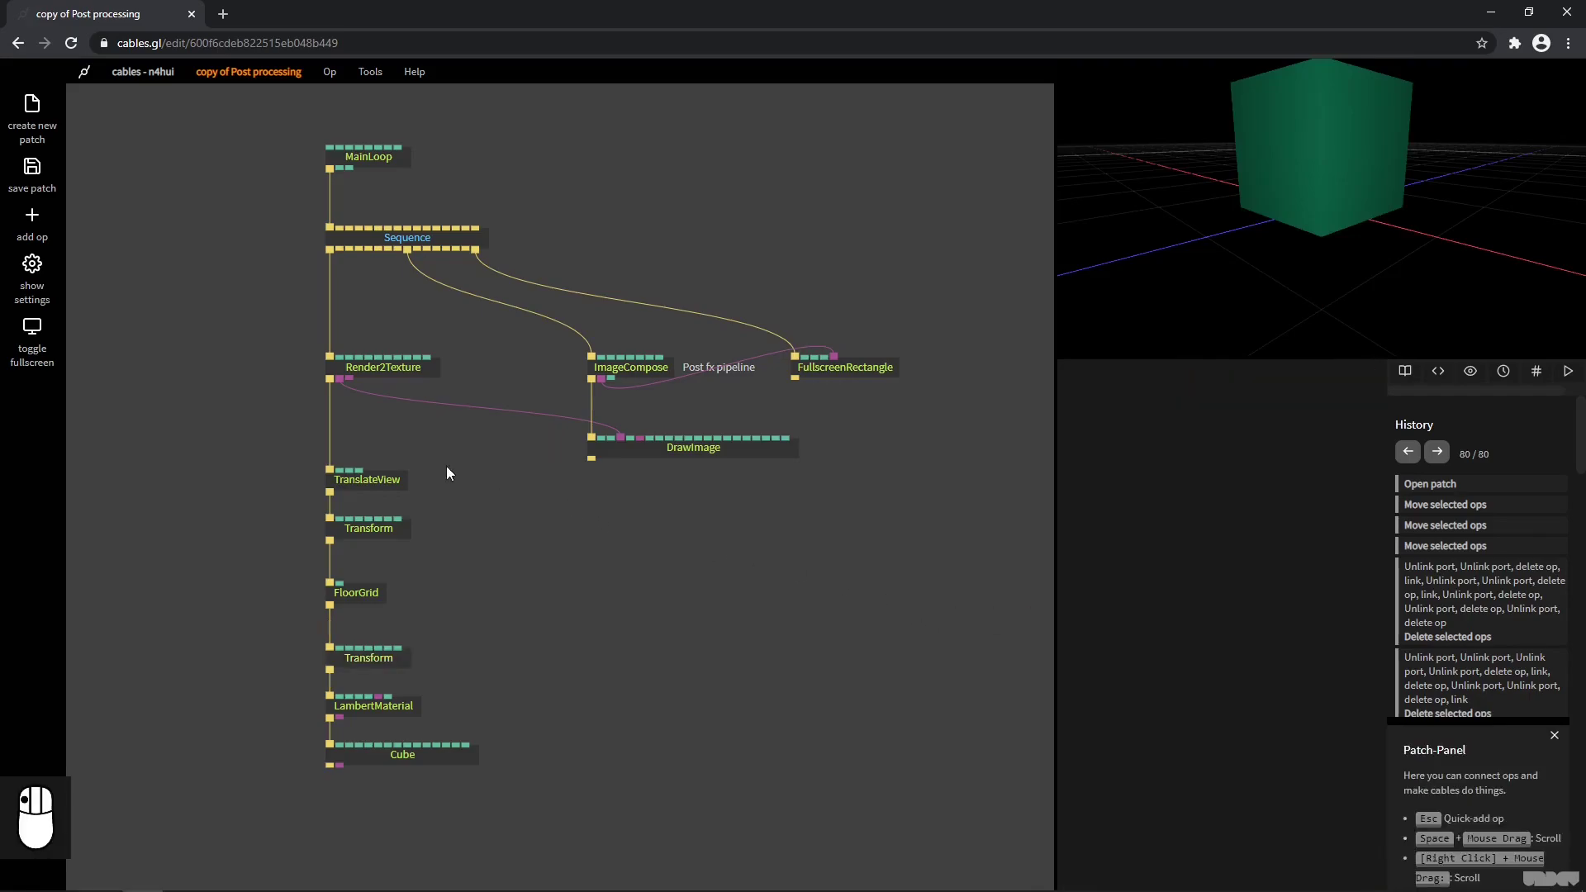
Set TranslateView's Z to -1.05 and move the op up closer to Render2Texture.
click(385, 483)
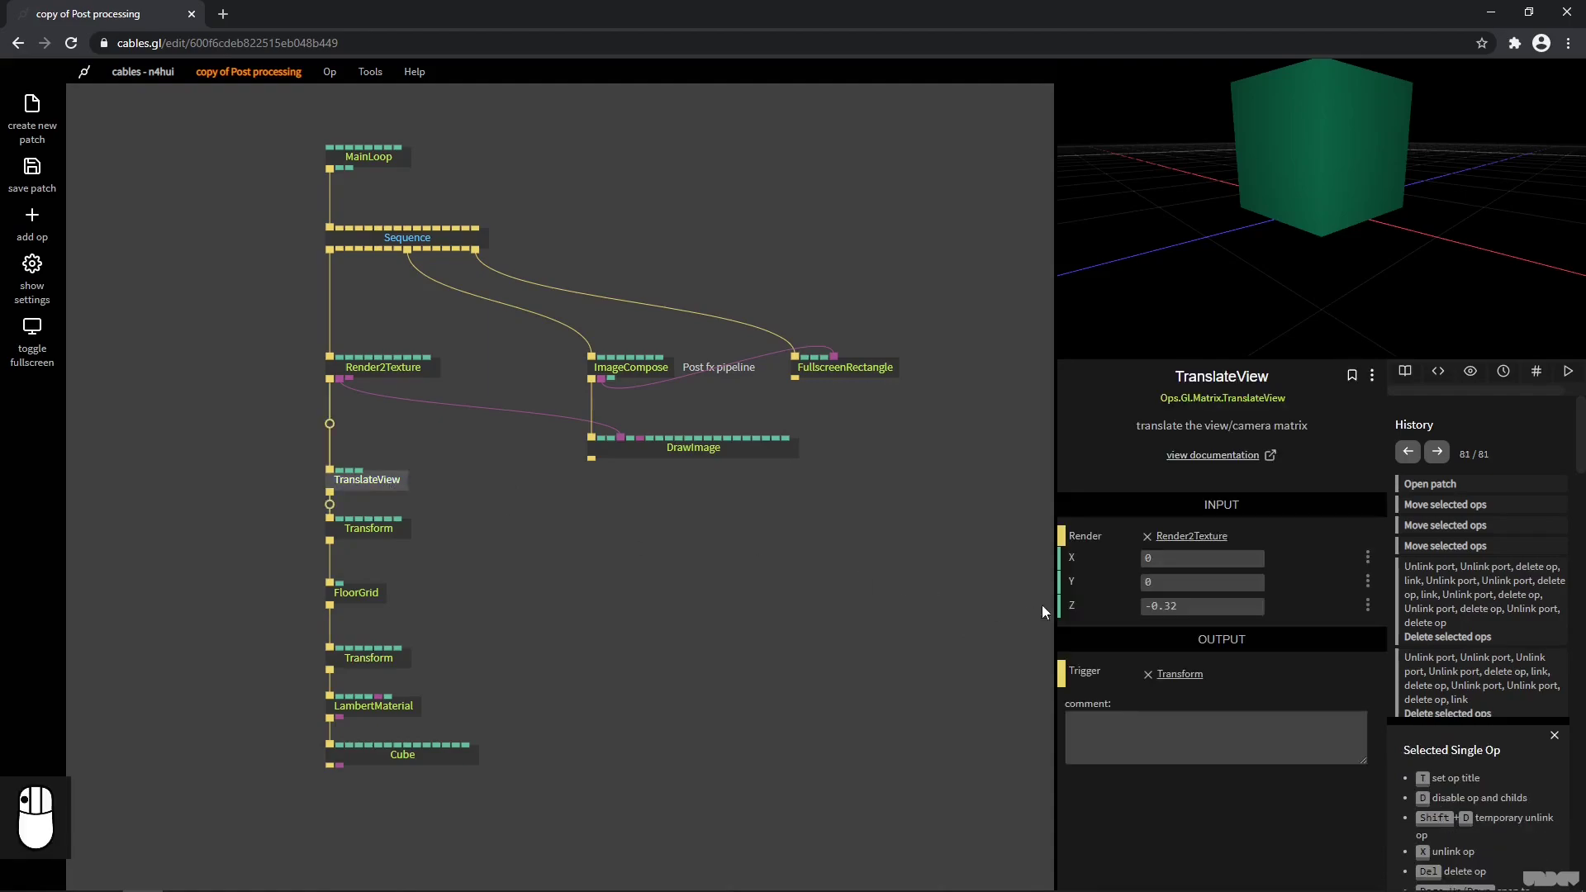
drag(1173, 605, 1110, 606)
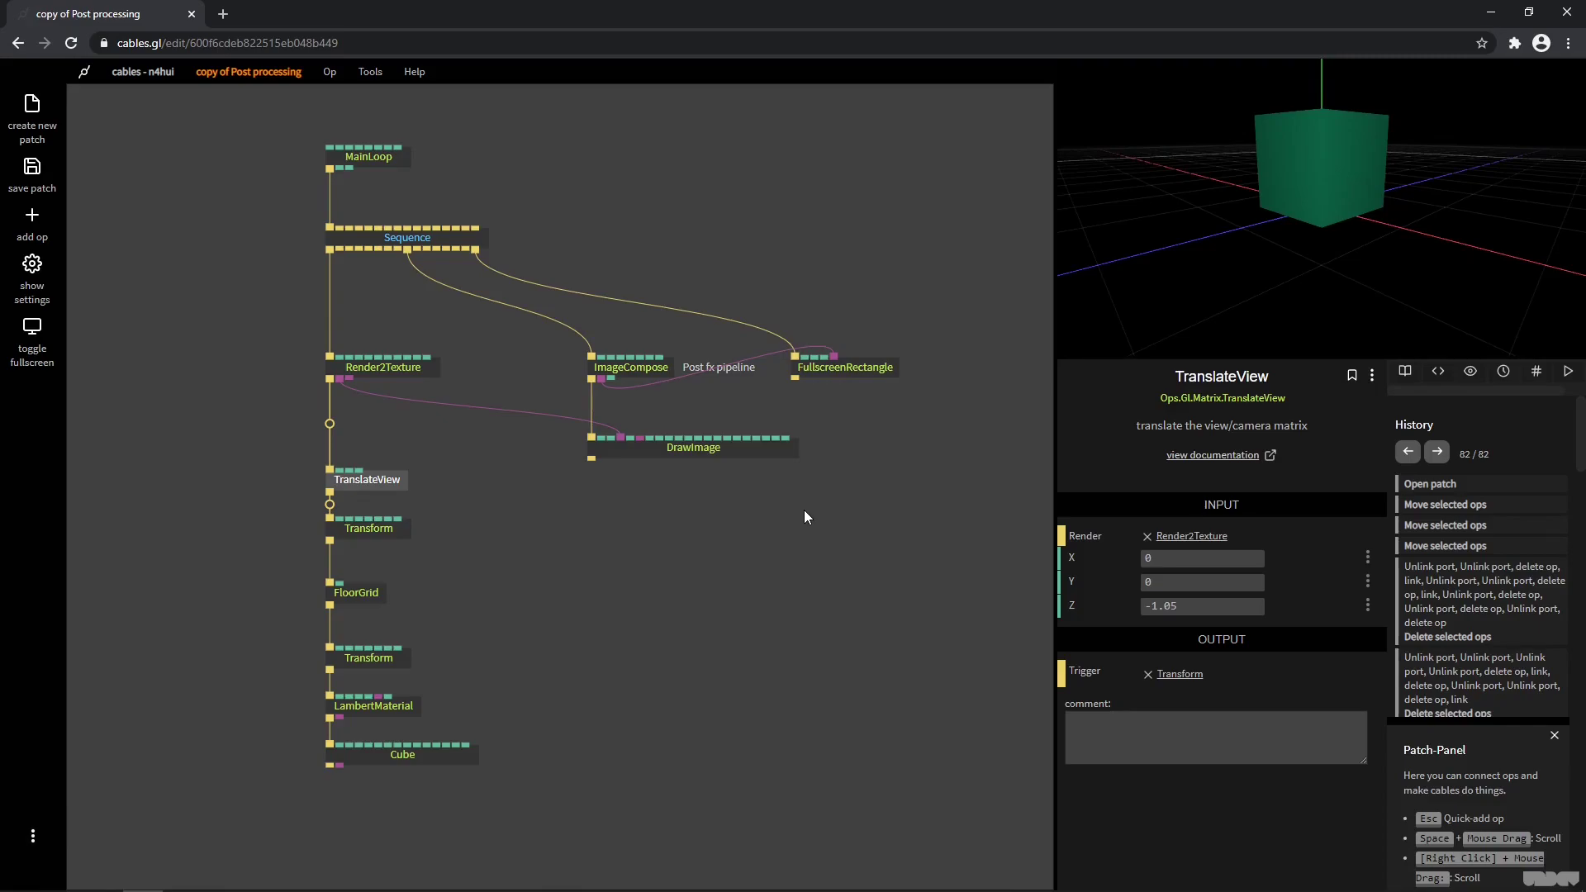
drag(382, 485, 382, 452)
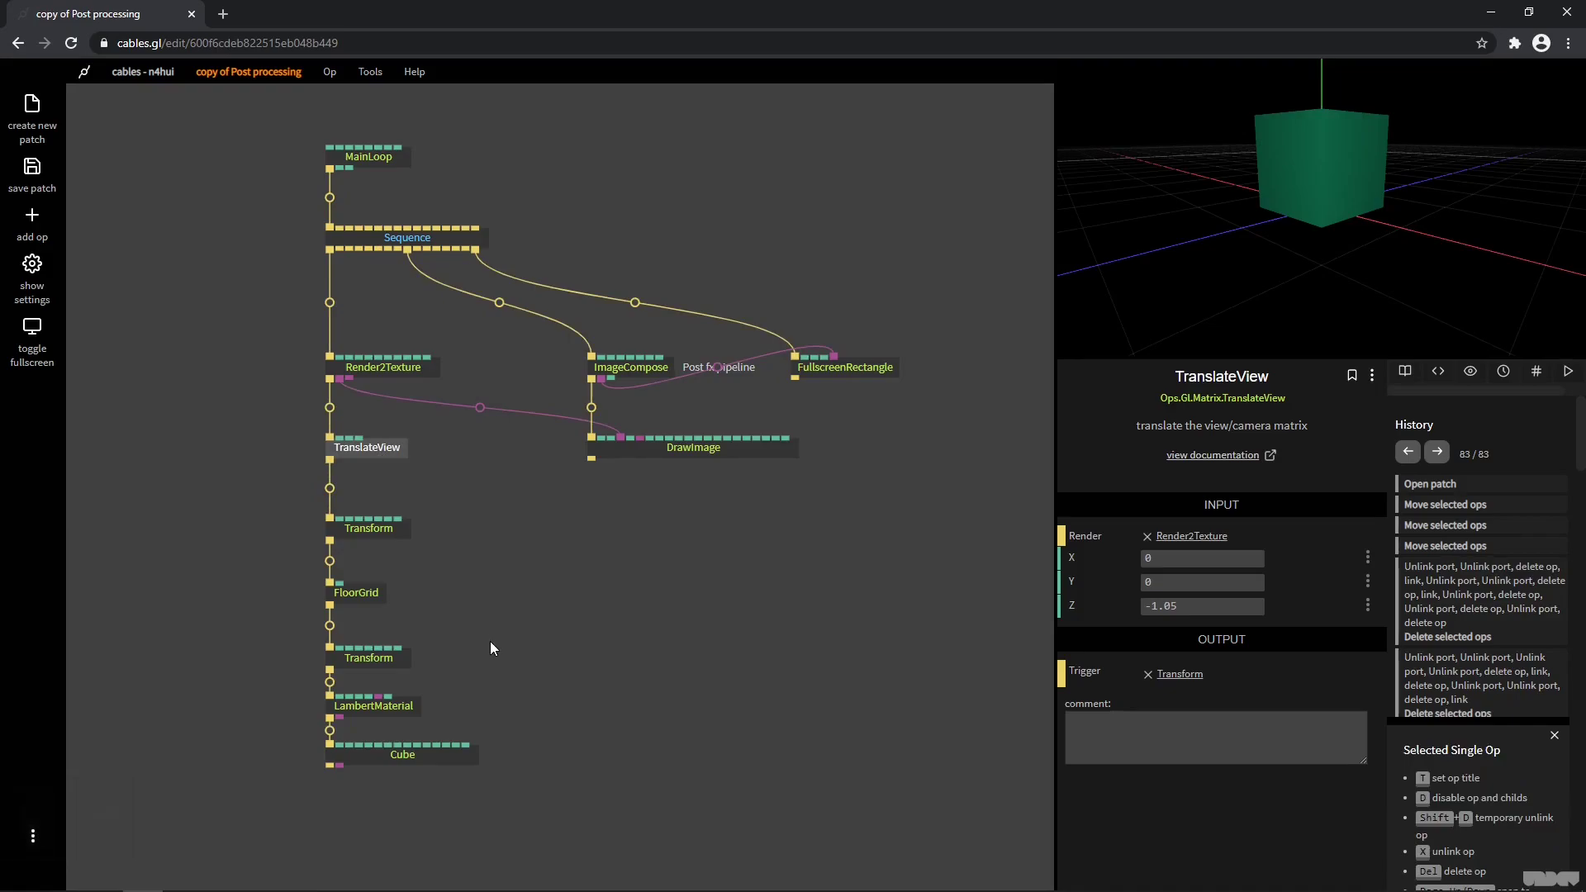
Move the upper Transform and FloorGrid up together towards TranslateView, and nudge TranslateView slightly closer to Render2Texture.
drag(440, 610, 355, 509)
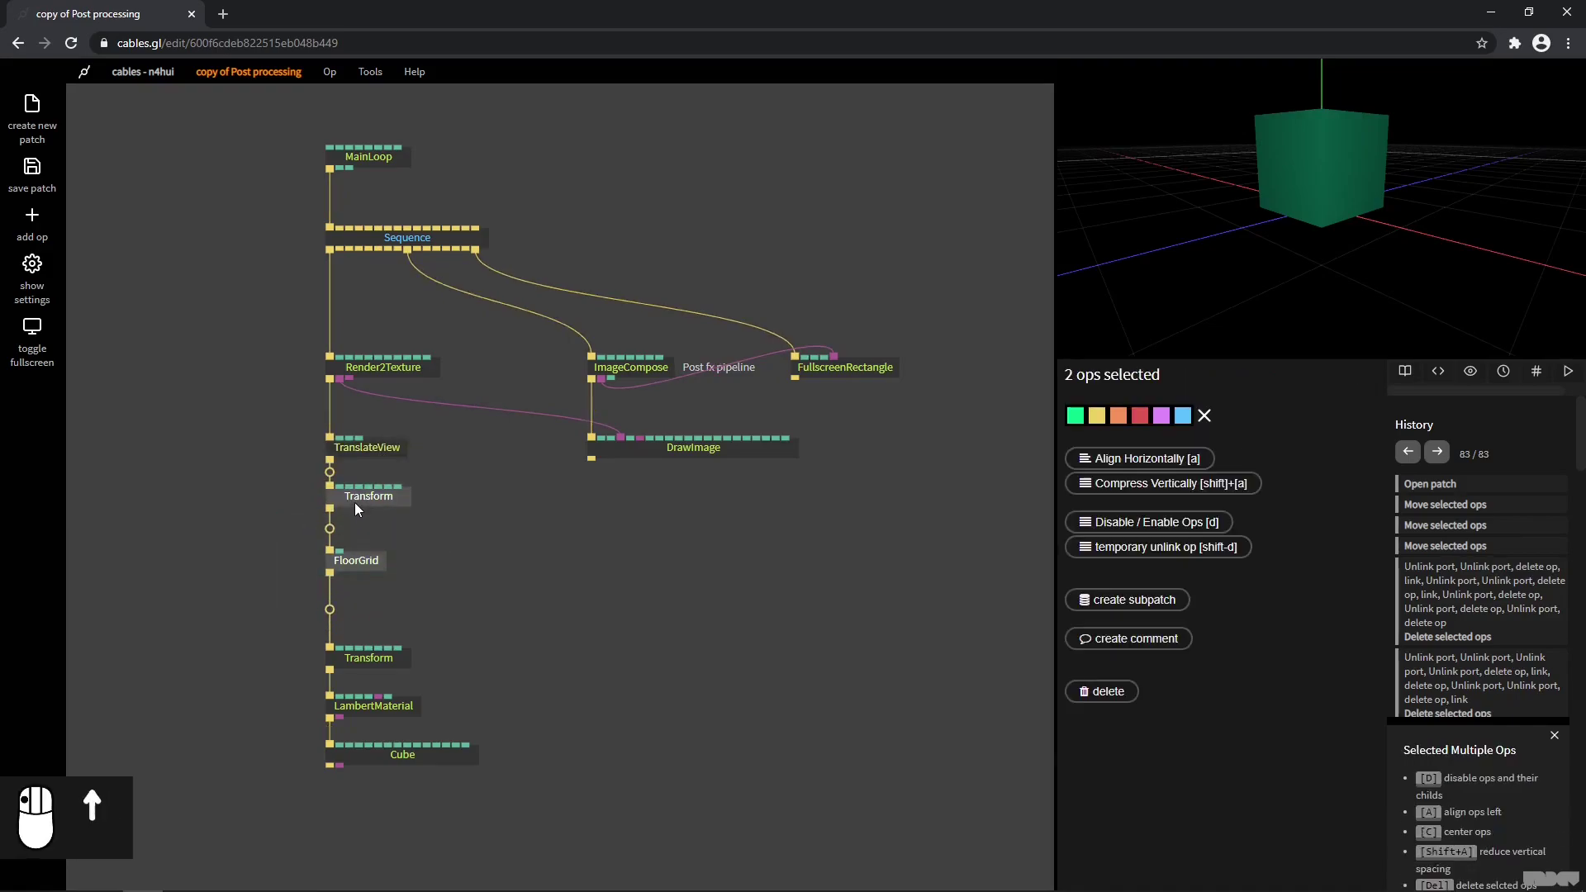
drag(394, 448, 389, 435)
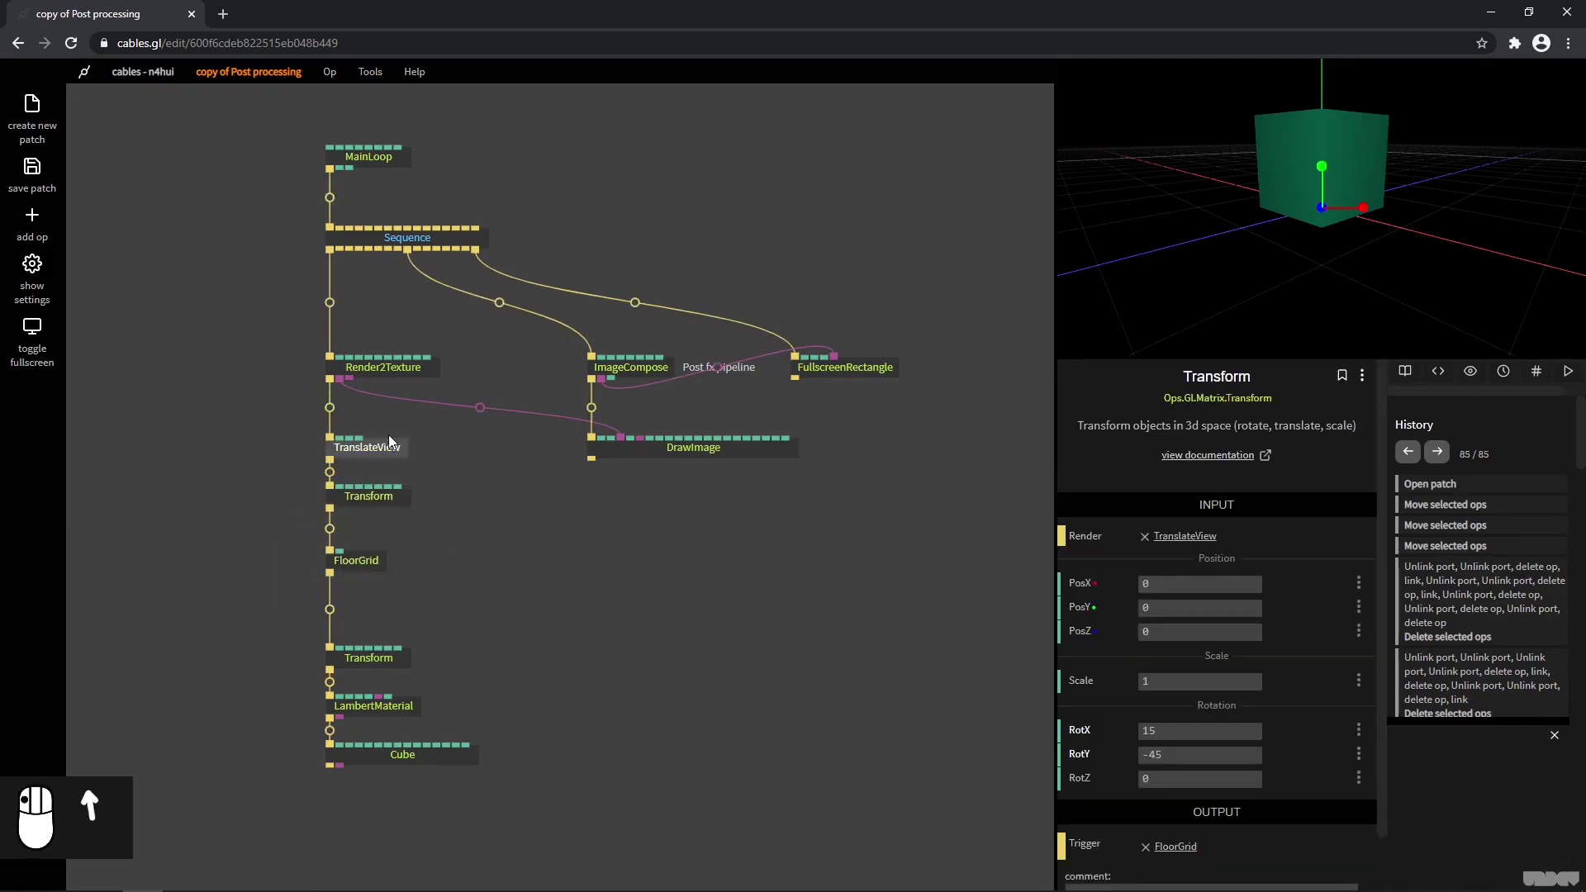
click(436, 610)
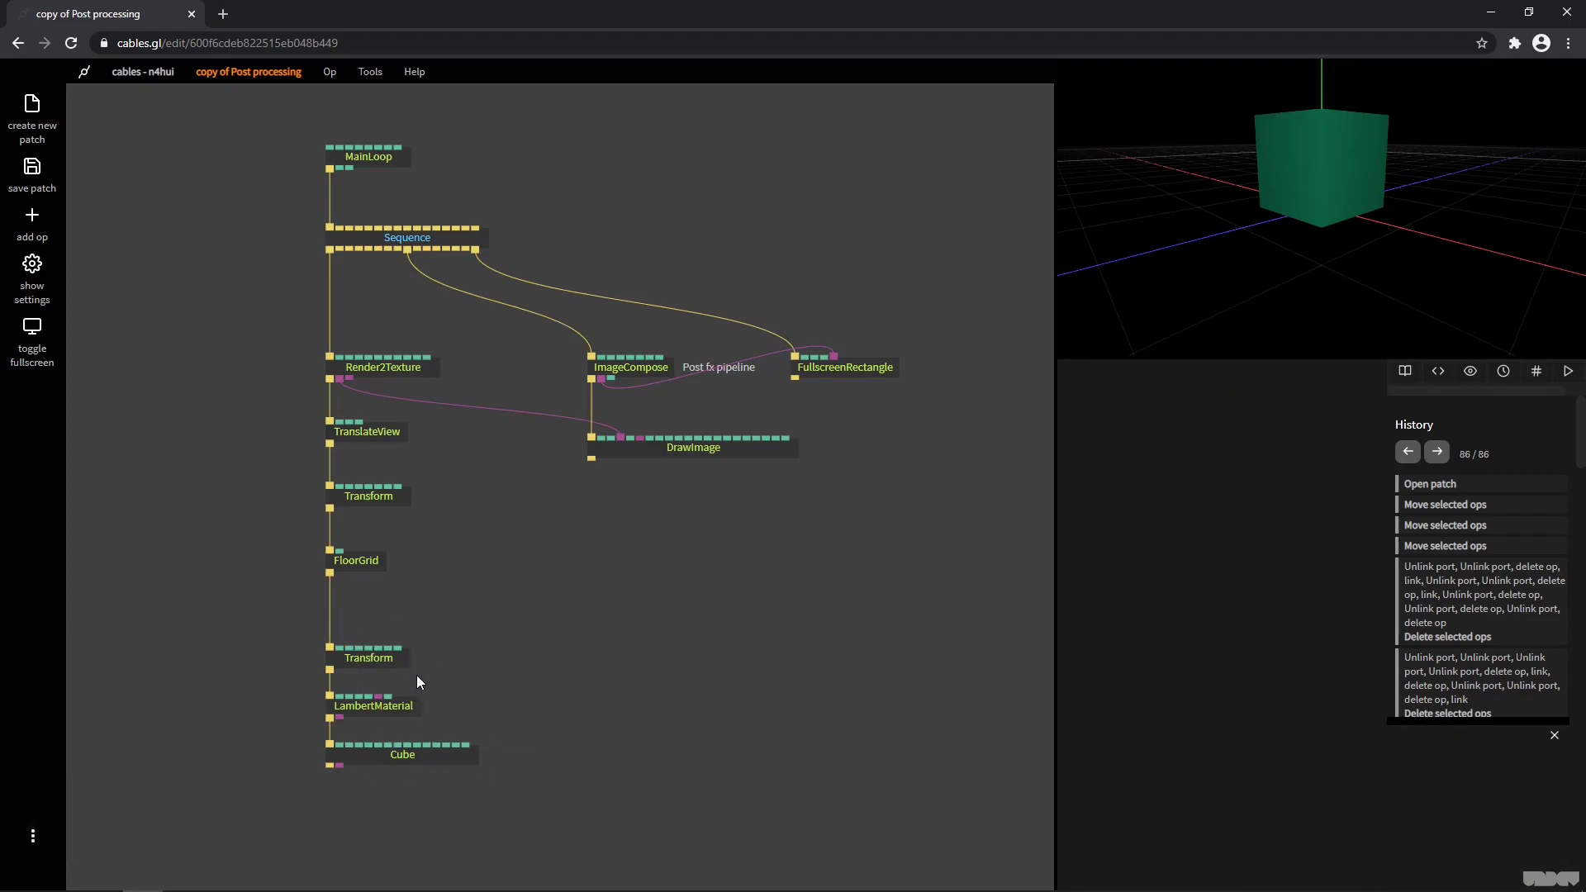
Move the lower Transform op to the left of the chain, and paste a copy of it on the other side above LambertMaterial.
drag(401, 661, 284, 641)
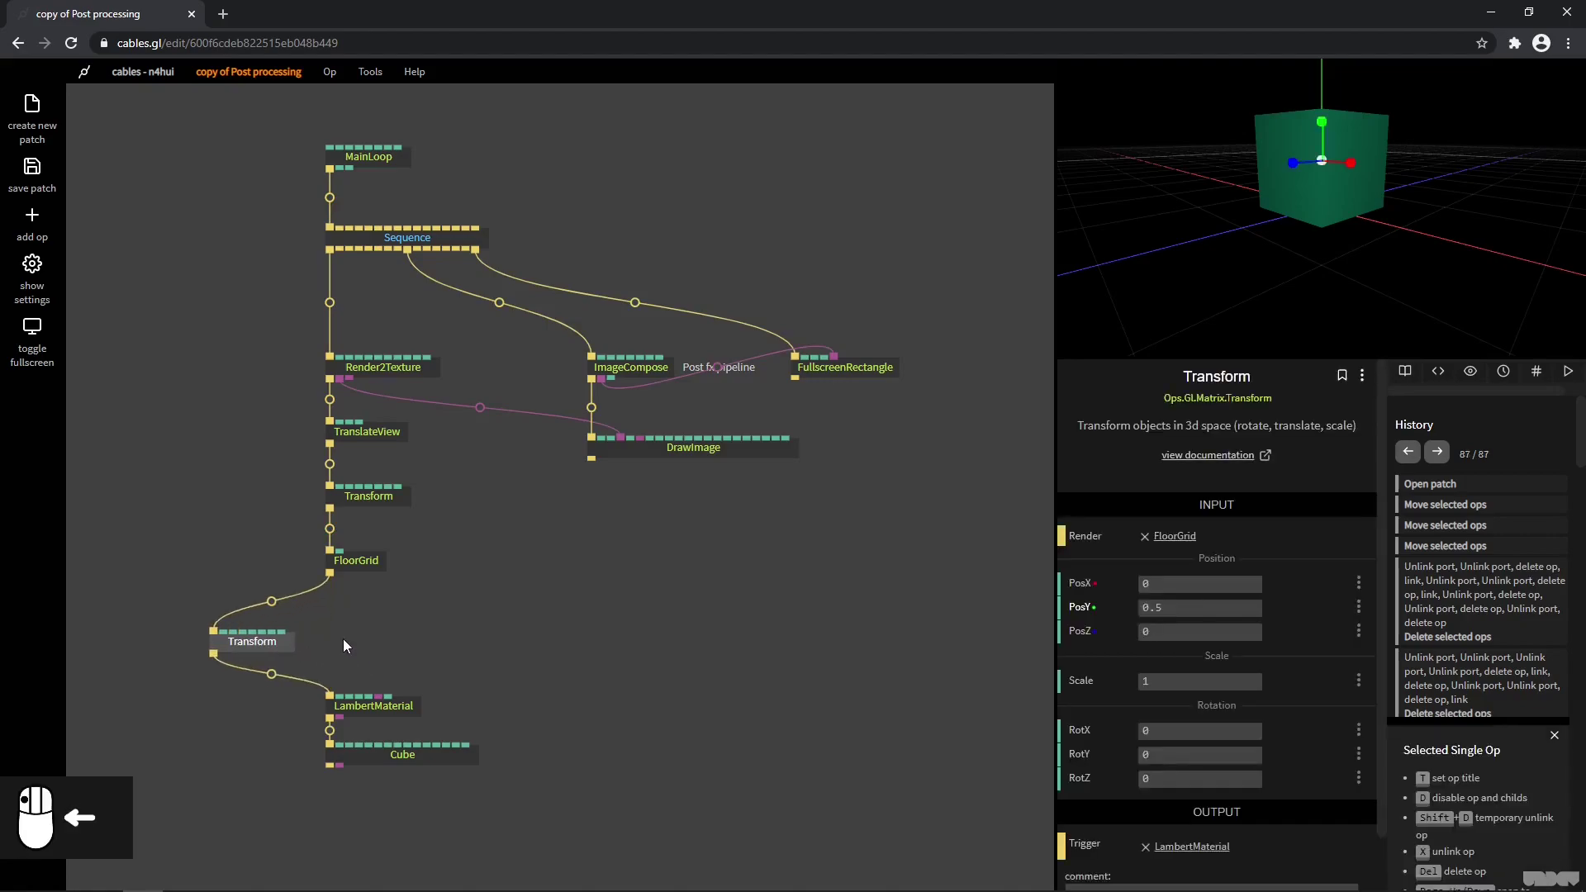
click(344, 638)
click(278, 646)
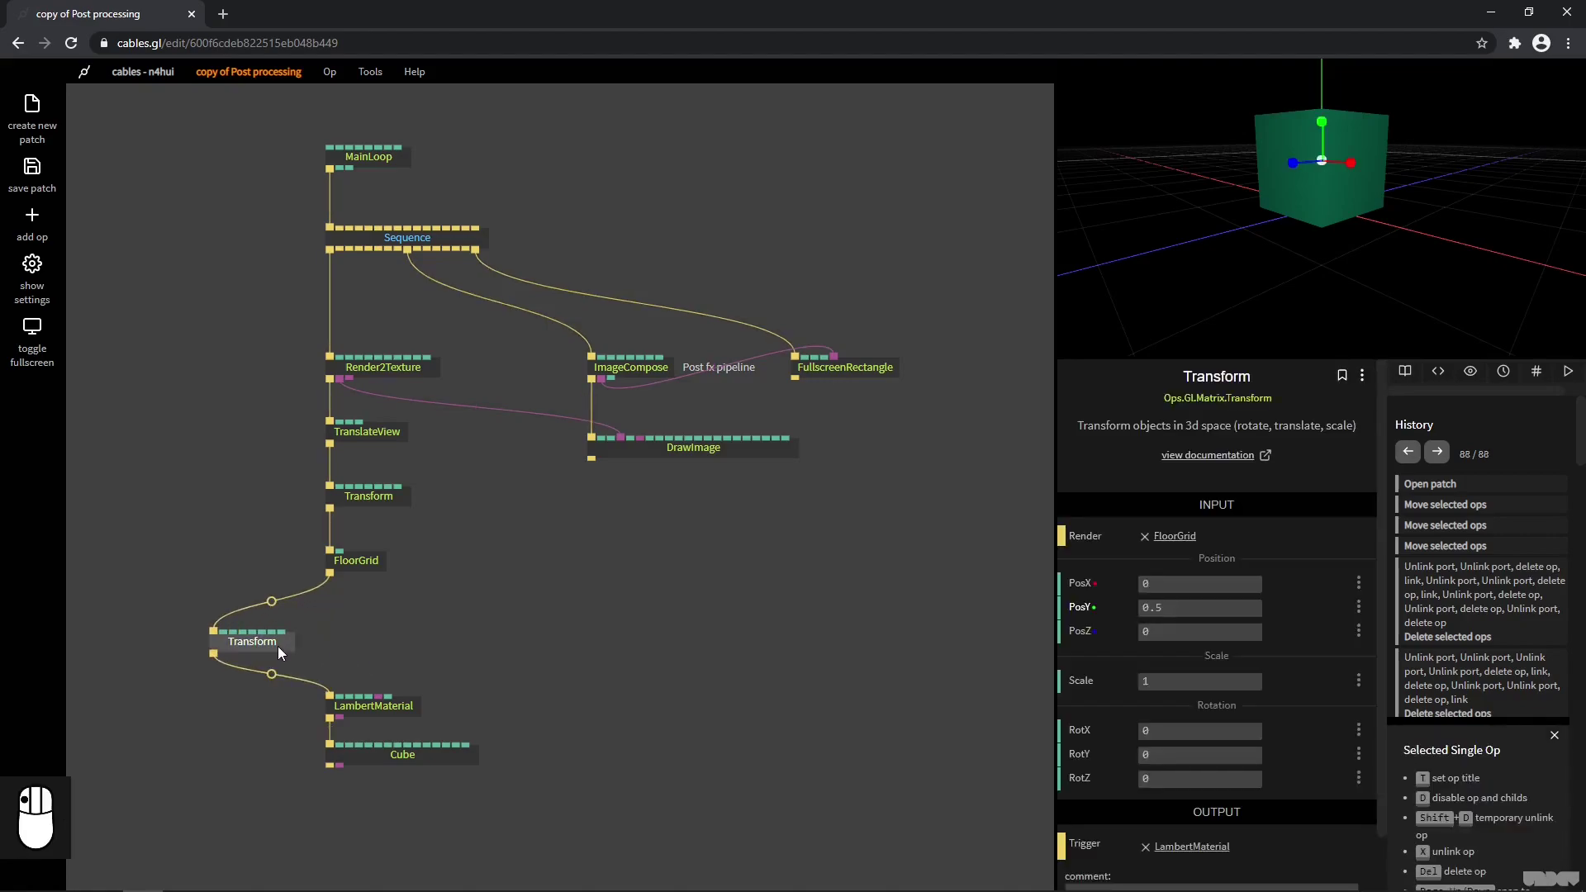
key(ctrl+c)
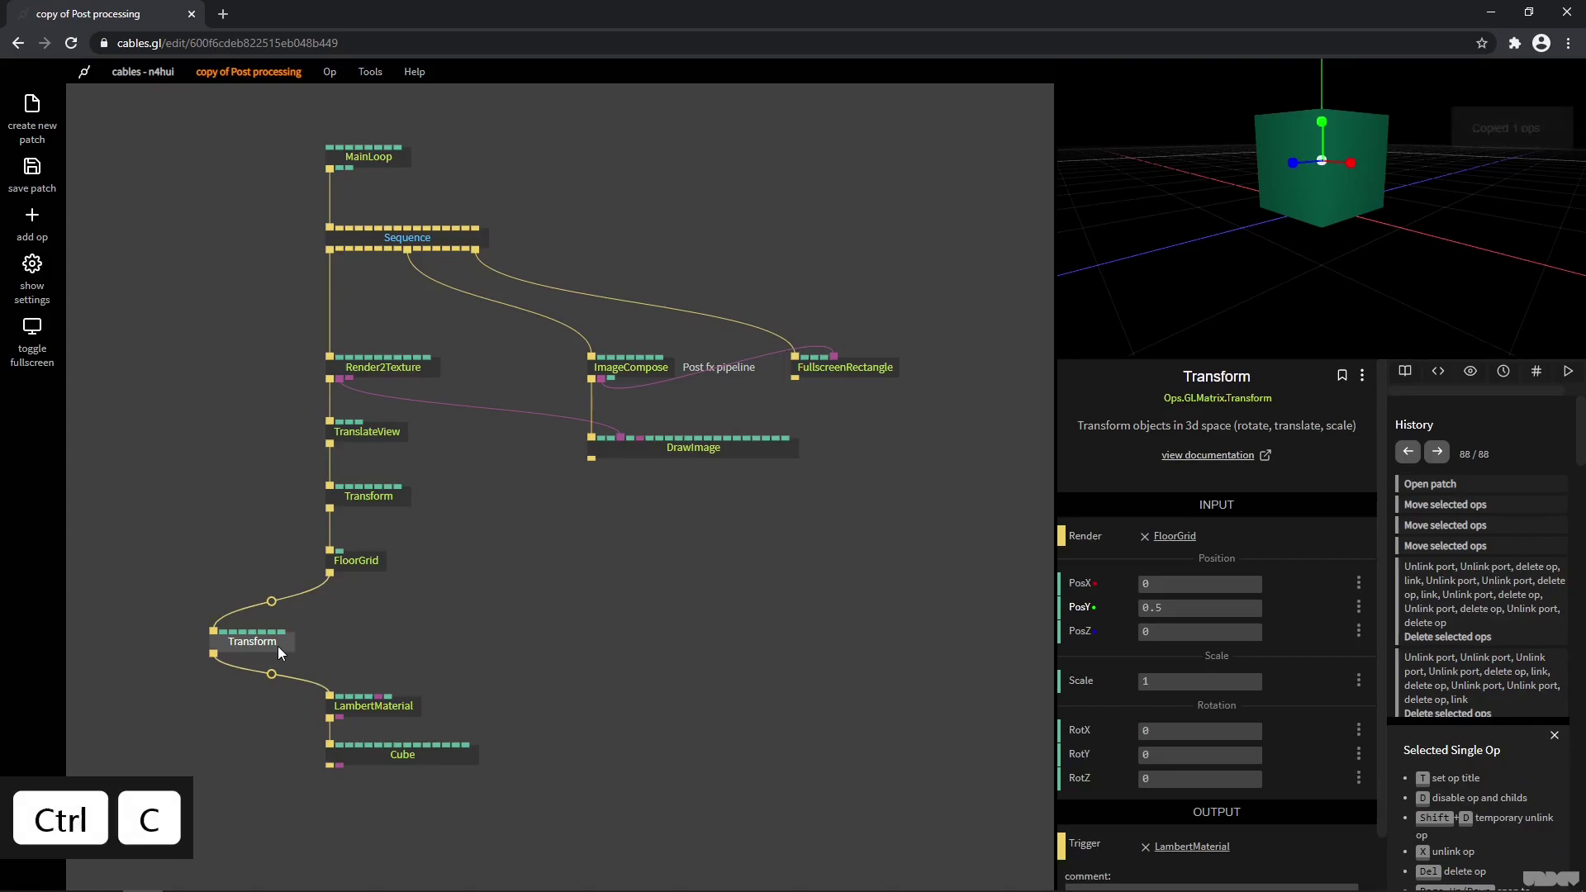
click(389, 622)
key(ctrl+v)
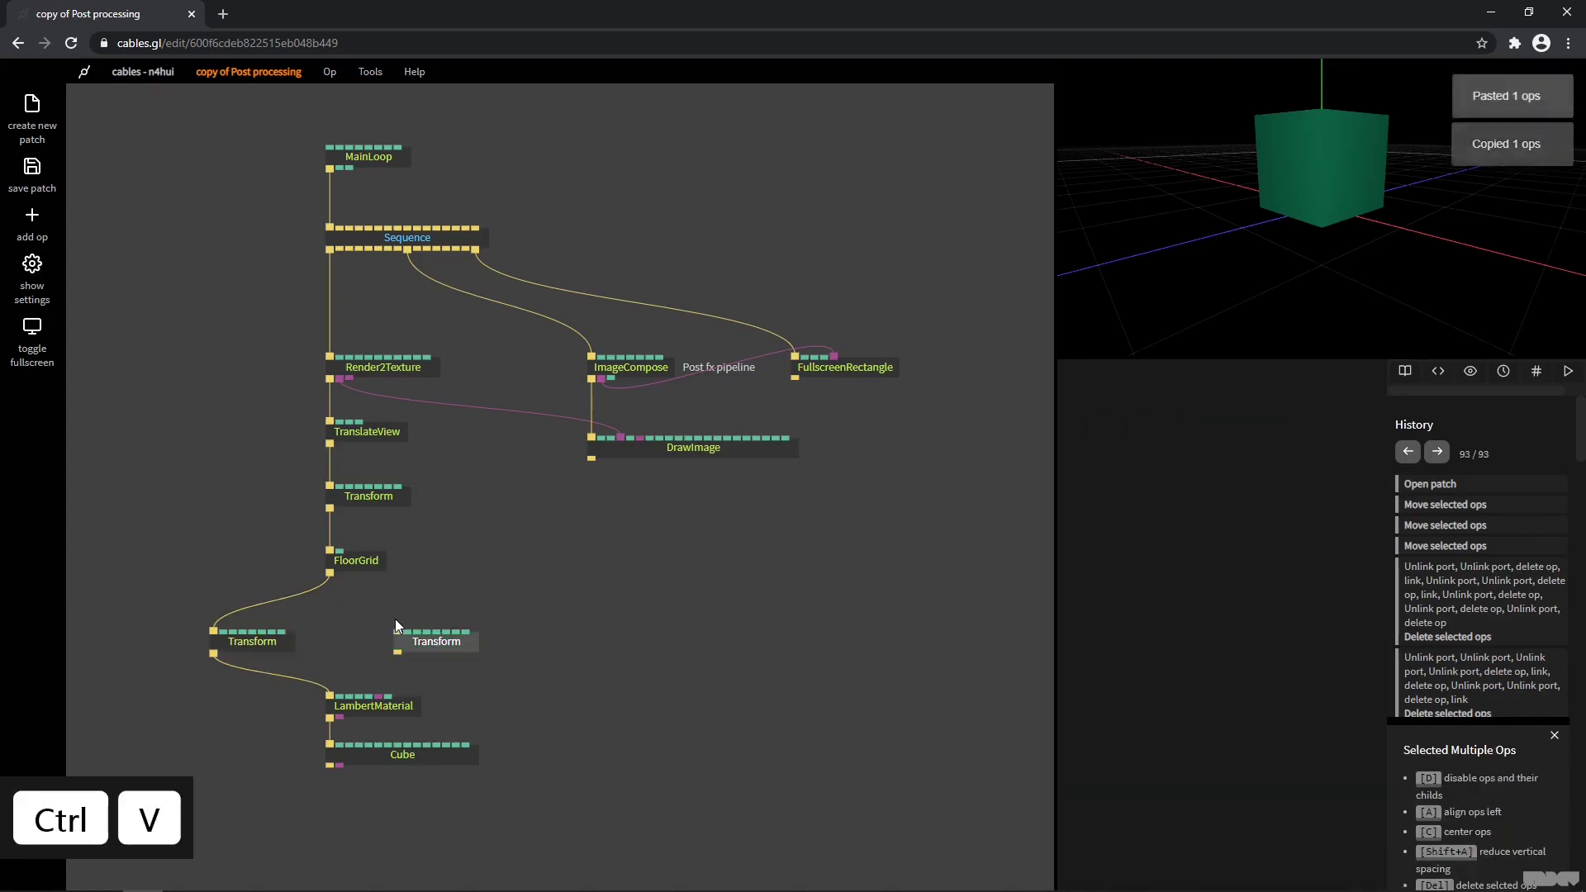